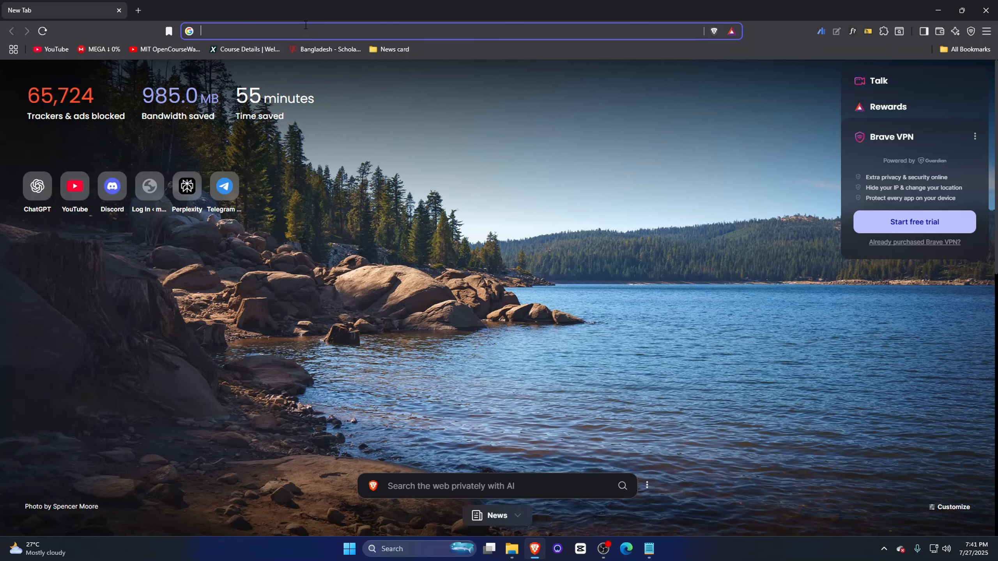
Open the Canva website and sign in through Google with the existing account
type("canva")
key("Return")
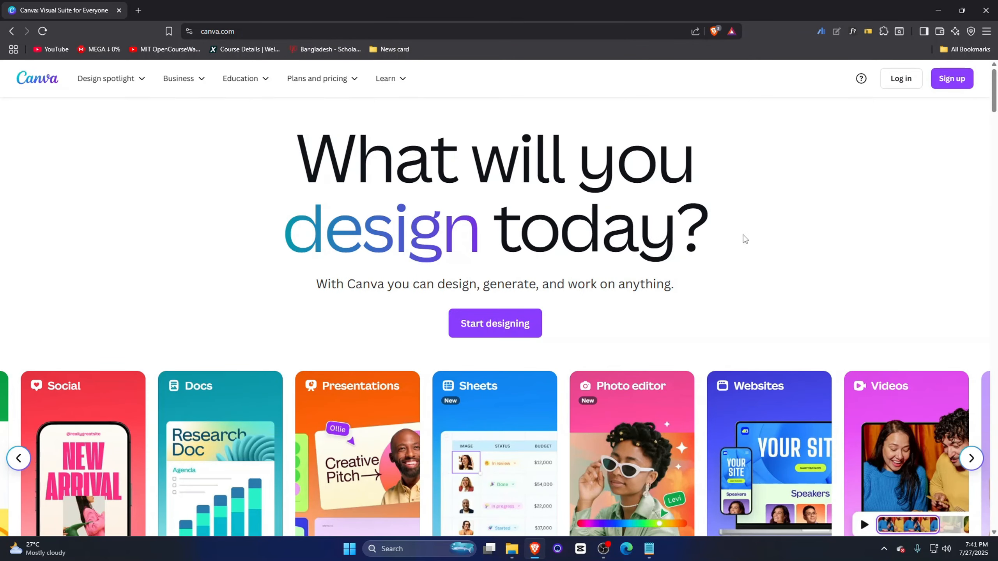
left_click(951, 81)
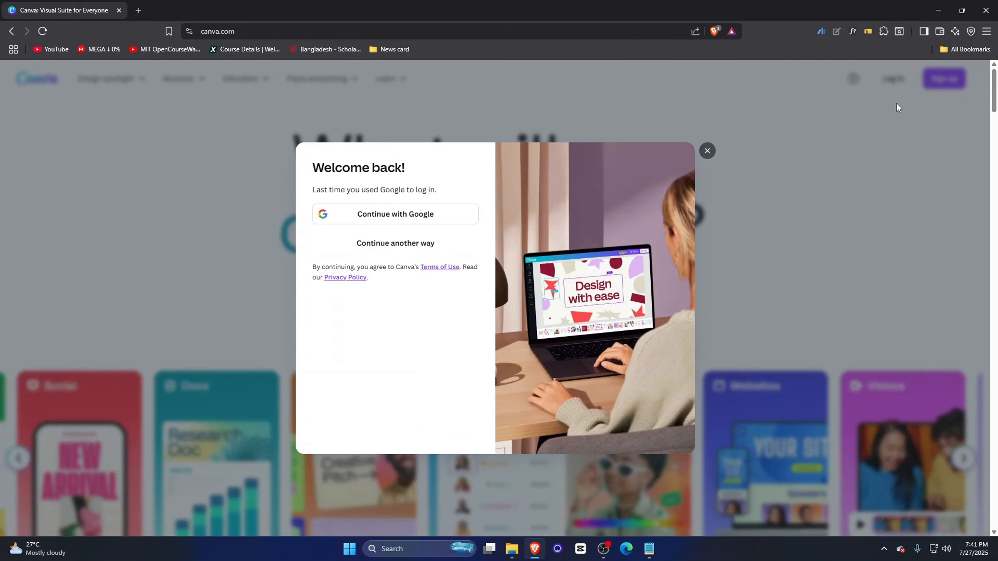
left_click(432, 219)
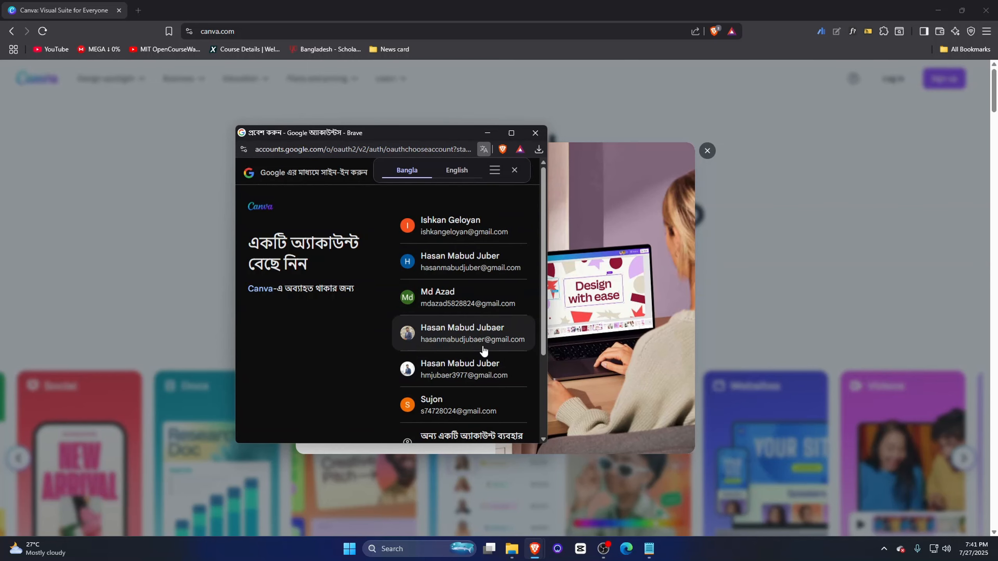
left_click(483, 352)
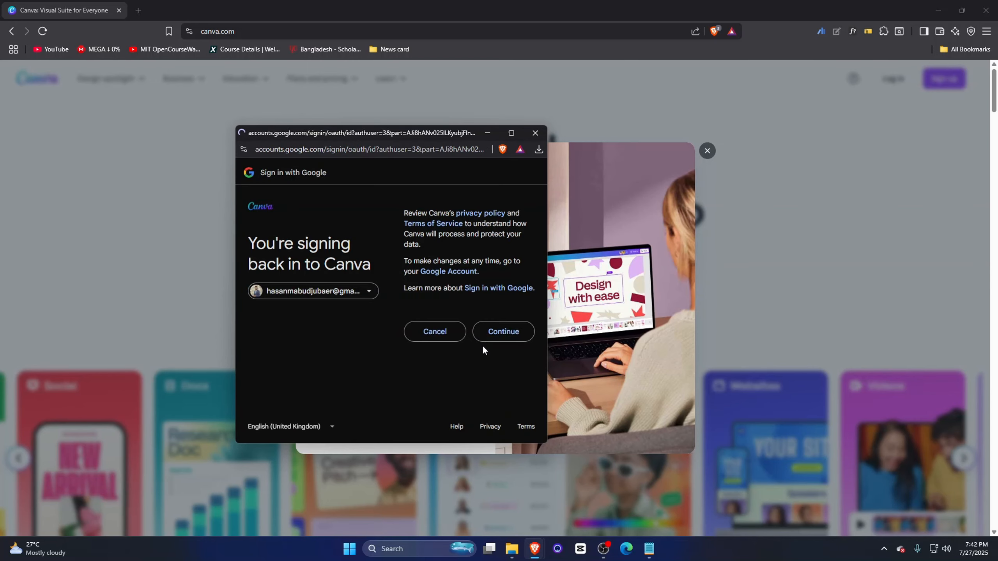
left_click(491, 335)
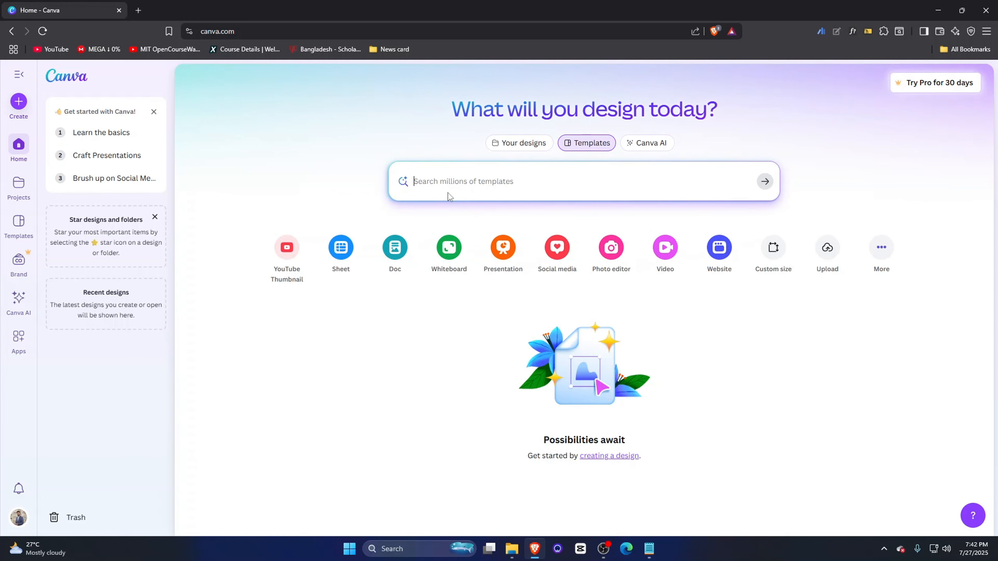
Search the templates for "youtube thumbnail" and create a blank YouTube Thumbnail design
type("youtube")
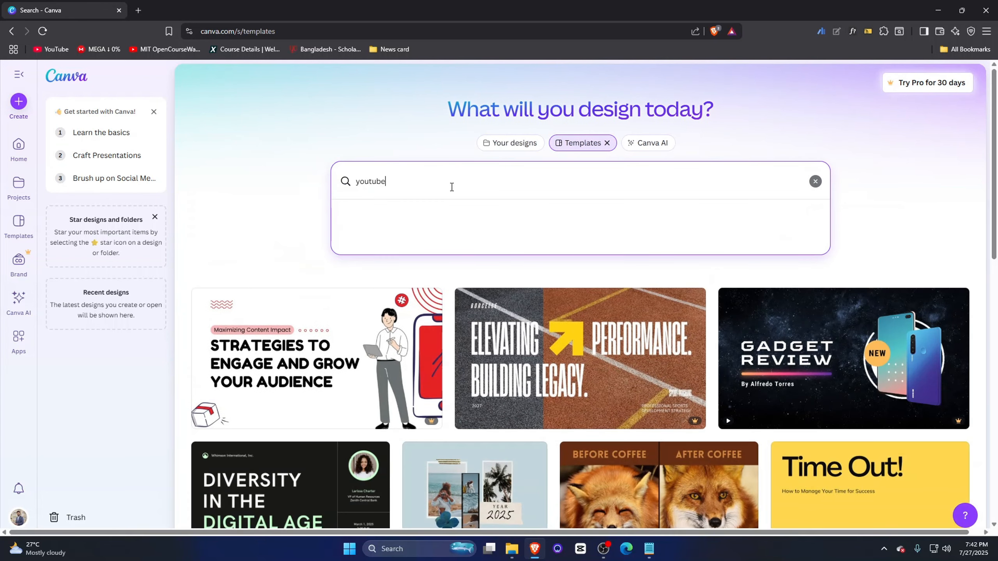
type(" thumbnail")
key("Return")
scroll(506, 322, "down", 15)
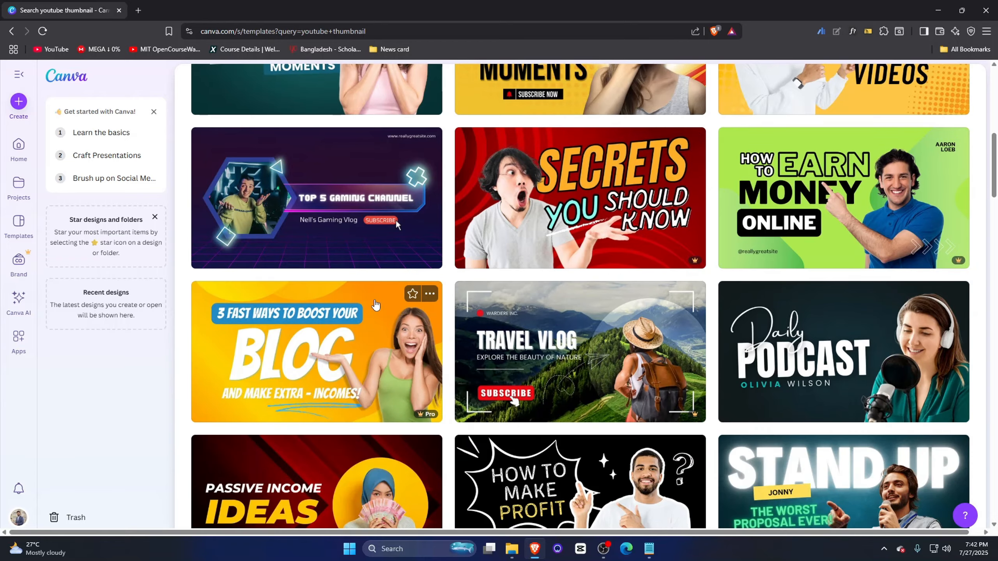
scroll(506, 322, "down", 1)
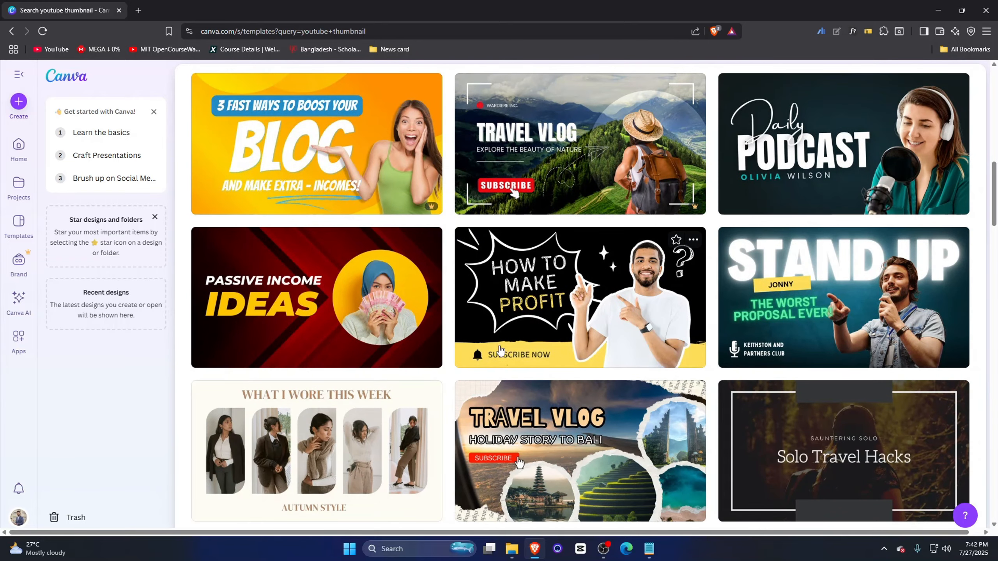
scroll(500, 349, "down", 4)
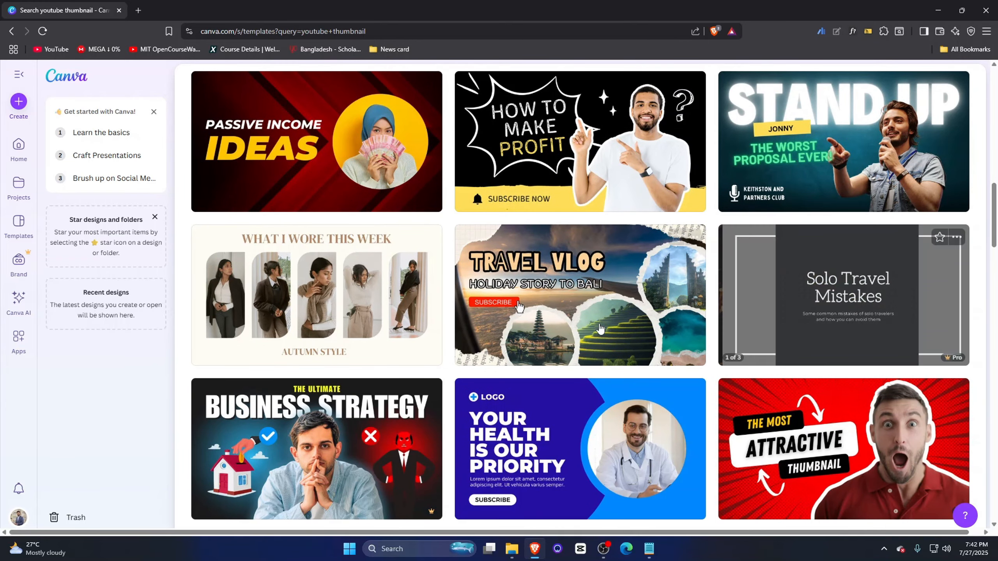
scroll(600, 329, "up", 18)
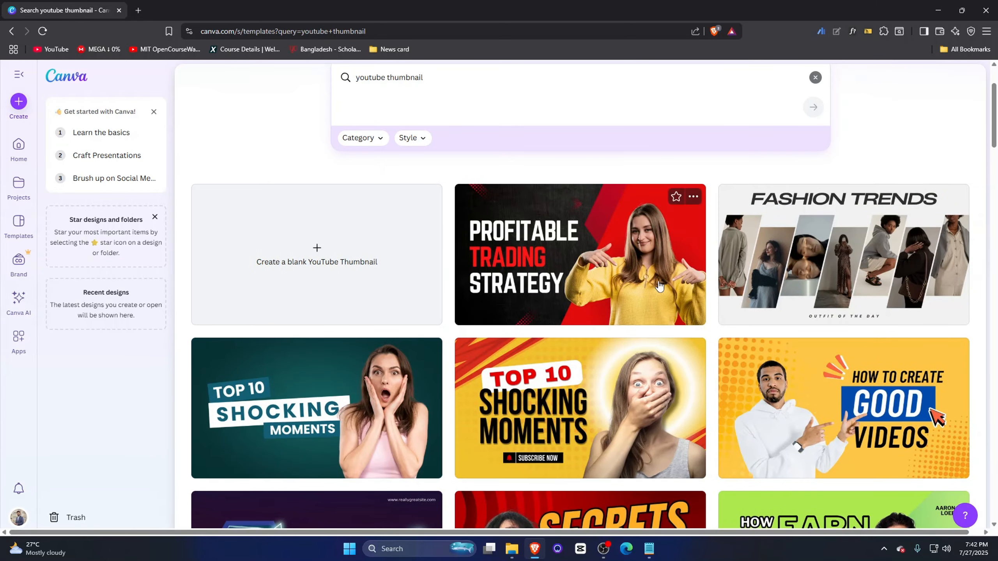
left_click(321, 255)
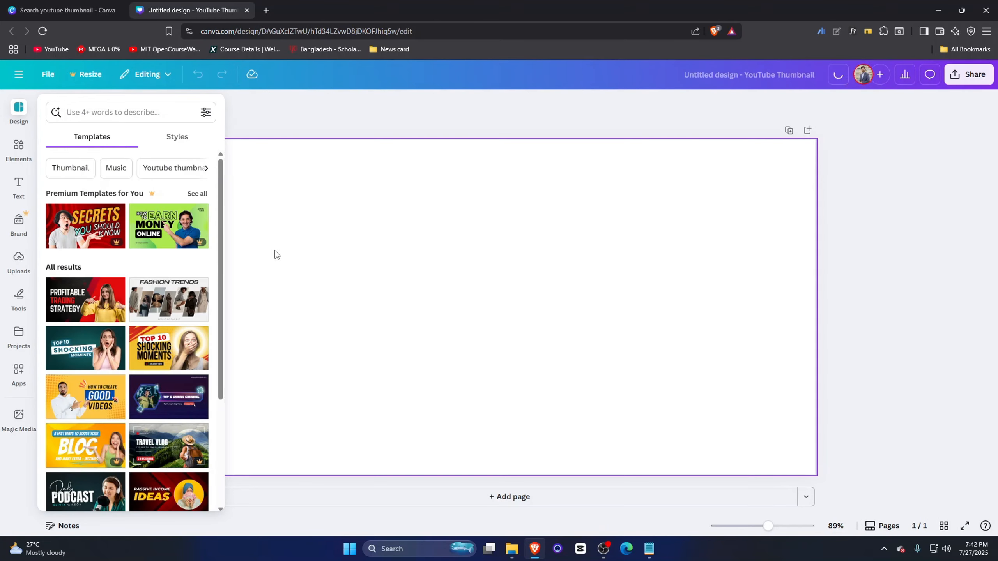
Upload the Alex_Hormozi, Blue Badge, Preview and Redline images from the Youtube Thumbnail folder on the Desktop
left_click(19, 260)
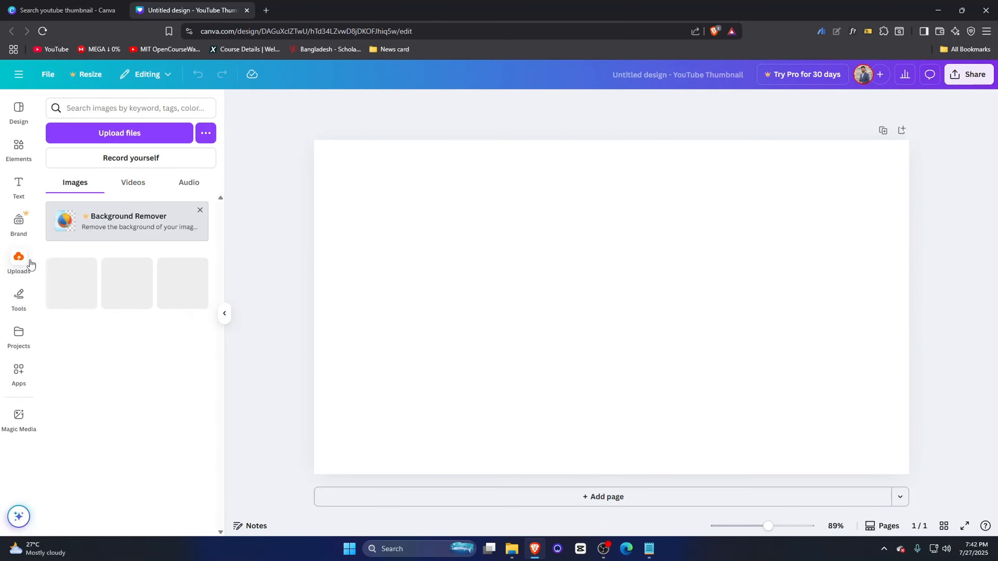
left_click(126, 138)
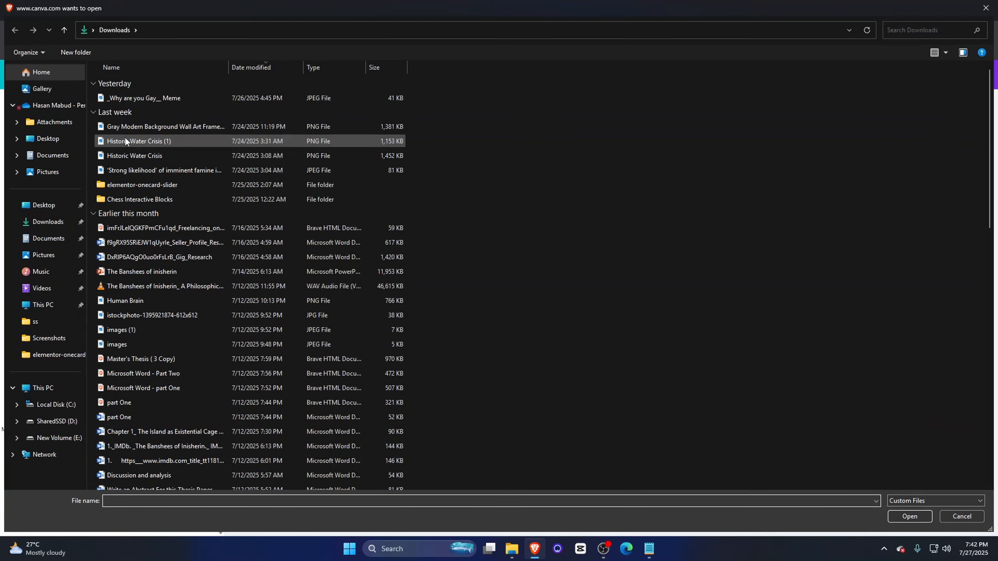
left_click(36, 207)
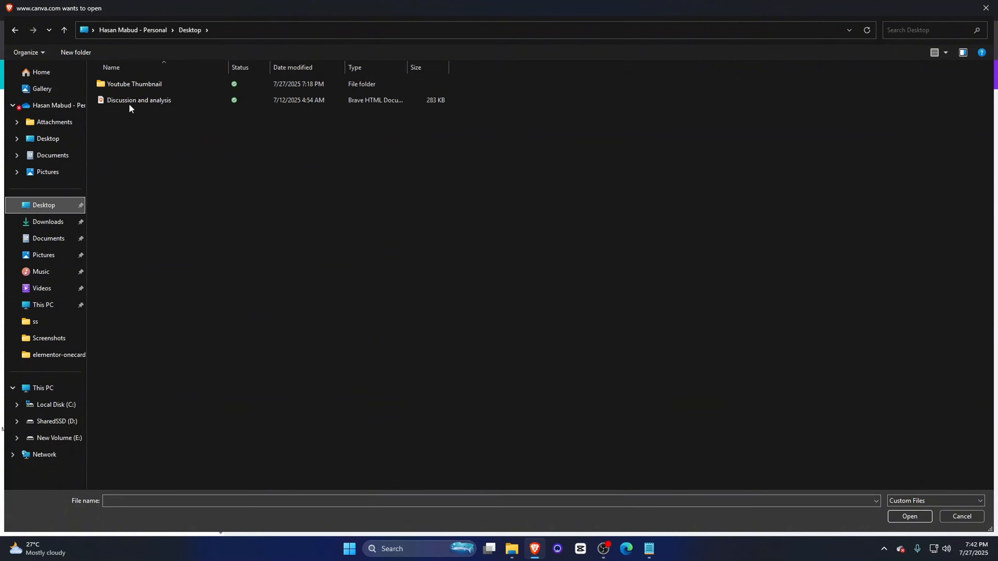
double_click(141, 84)
left_click_drag(233, 136, 135, 101)
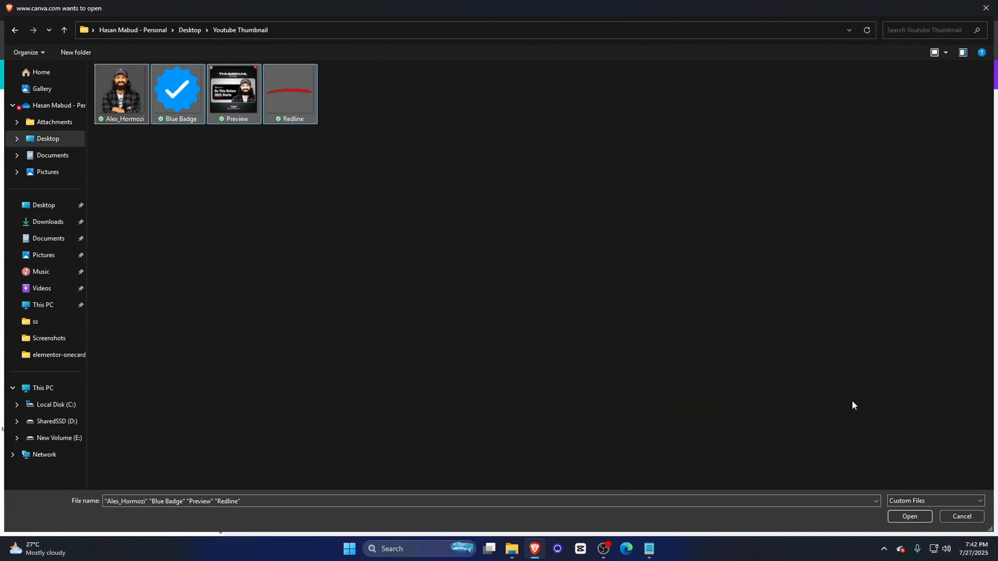
left_click(908, 516)
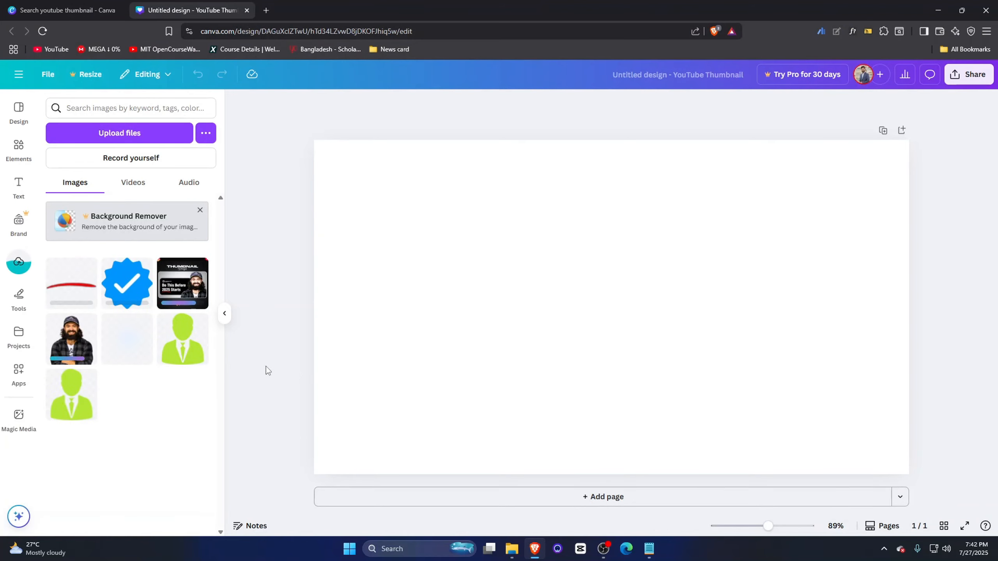
Place the Preview reference image on the first page, enlarge it past the page's full height, and add a second page
left_click(183, 283)
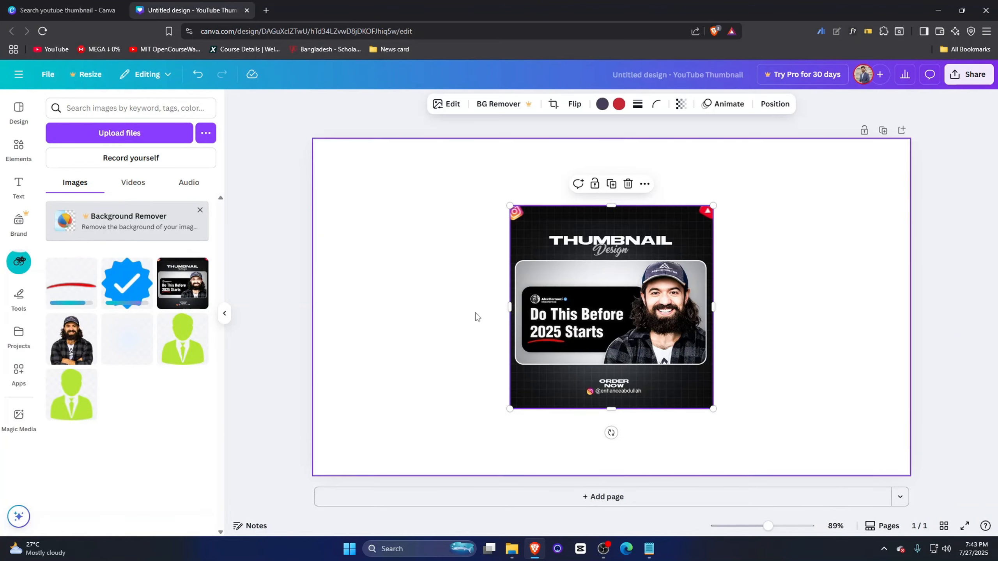
left_click_drag(510, 206, 364, 59)
left_click_drag(713, 409, 852, 547)
left_click(603, 497)
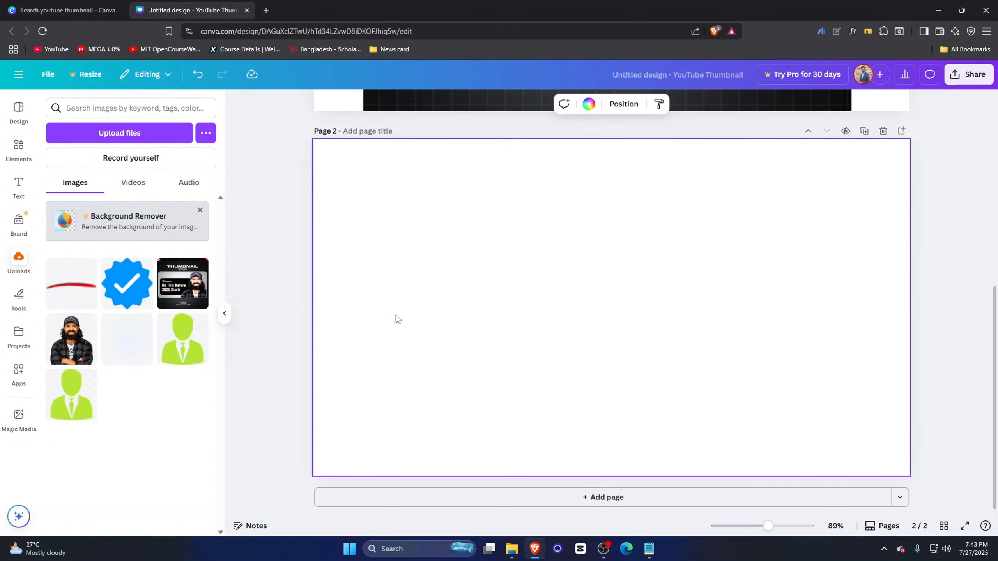
Apply the default light gray-to-white gradient as the background colour of all pages
scroll(459, 326, "up", 5)
left_click(485, 299)
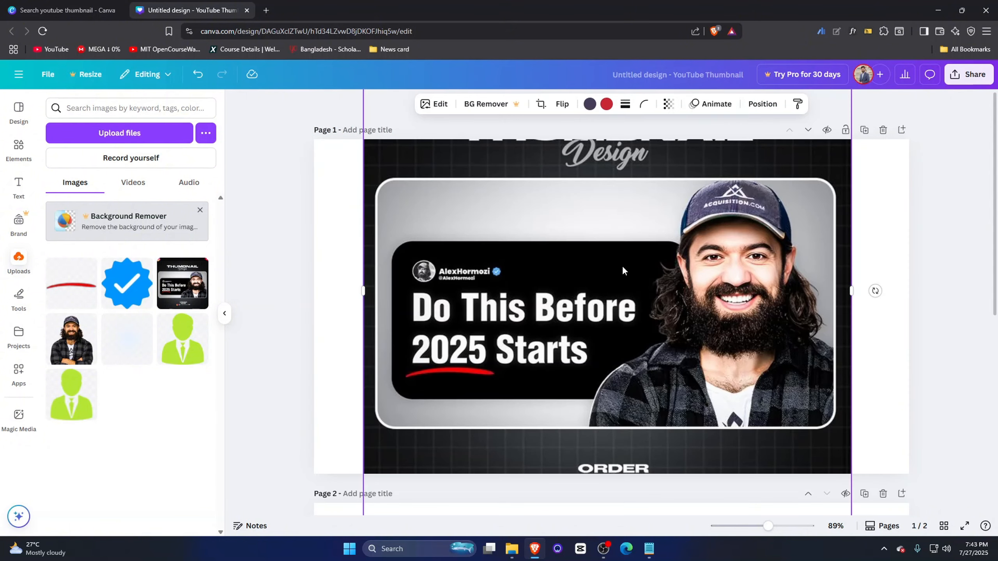
left_click(343, 280)
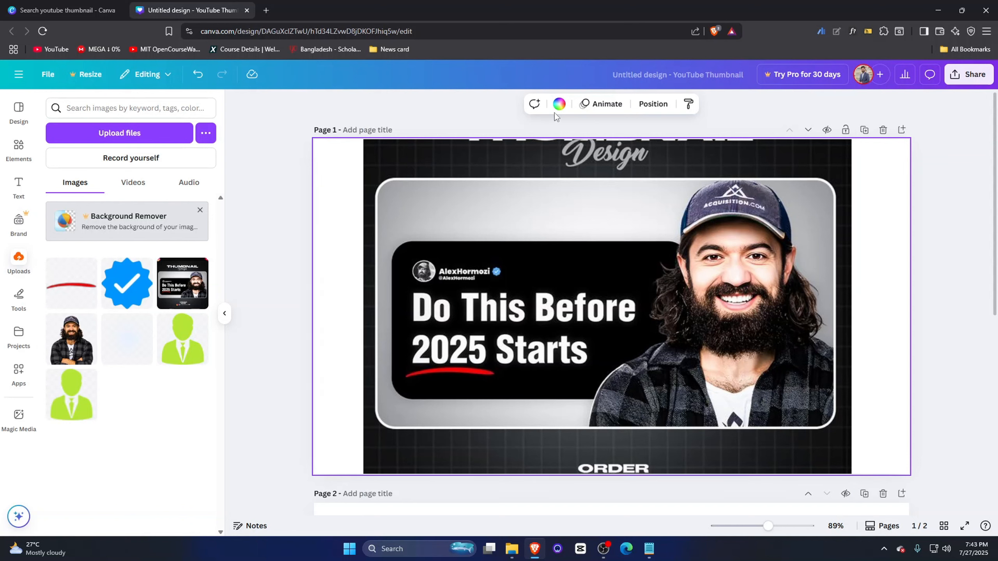
left_click(559, 104)
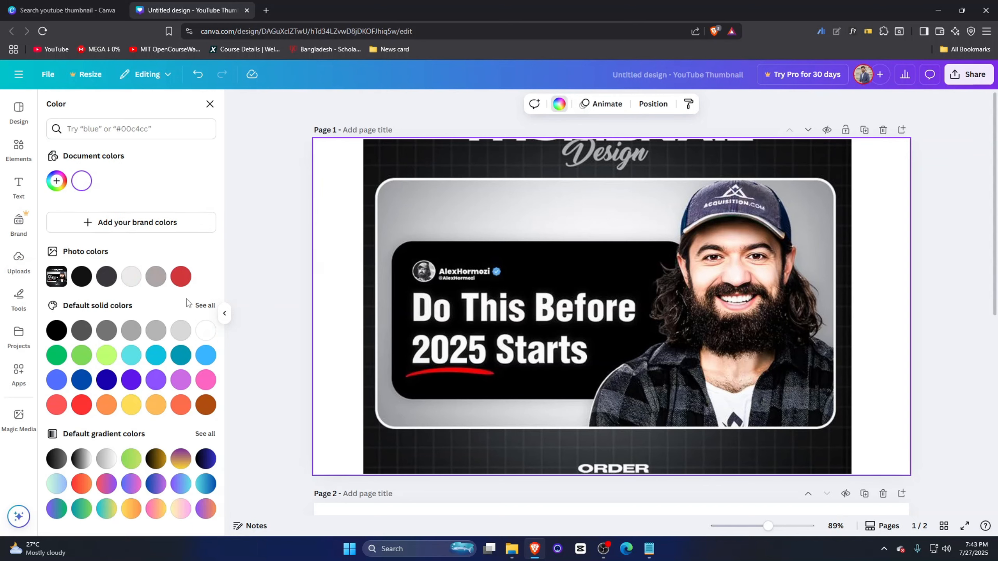
left_click(104, 468)
left_click(136, 519)
Change page 2's background gradient to the diagonal style running from the upper-left to the lower-right corner, and compare it with the reference page
scroll(361, 445, "down", 5)
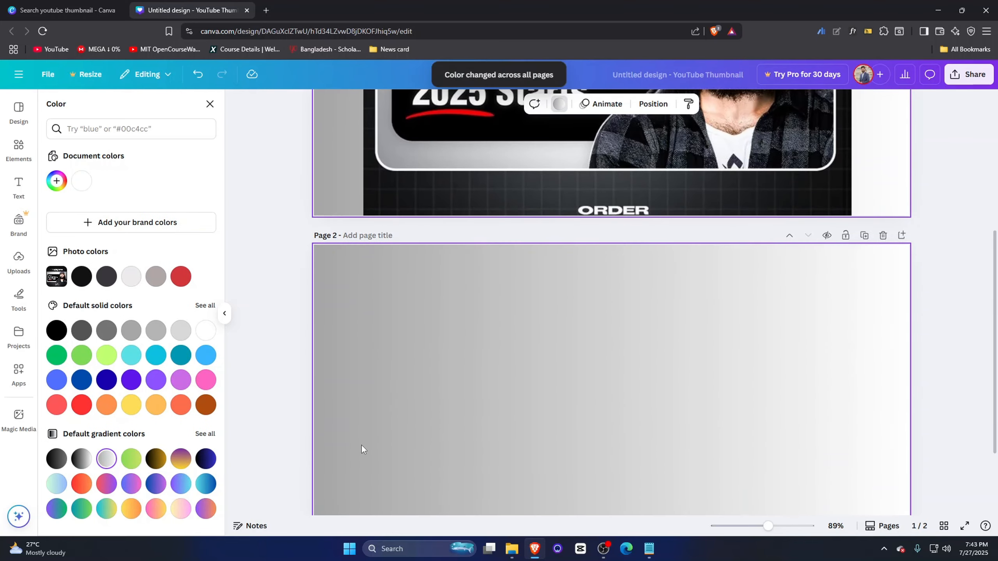
scroll(362, 445, "down", 3)
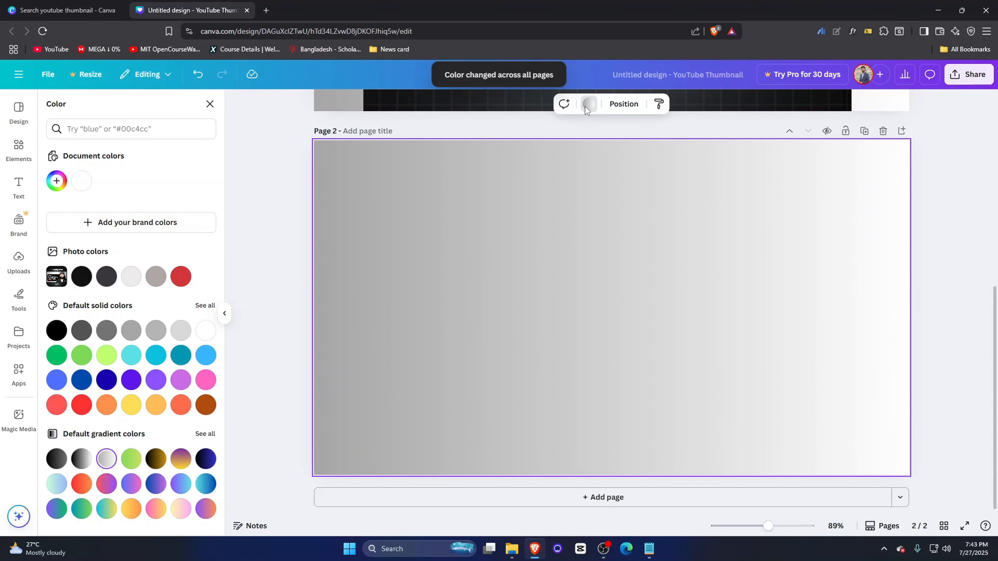
left_click(588, 104)
left_click(588, 104)
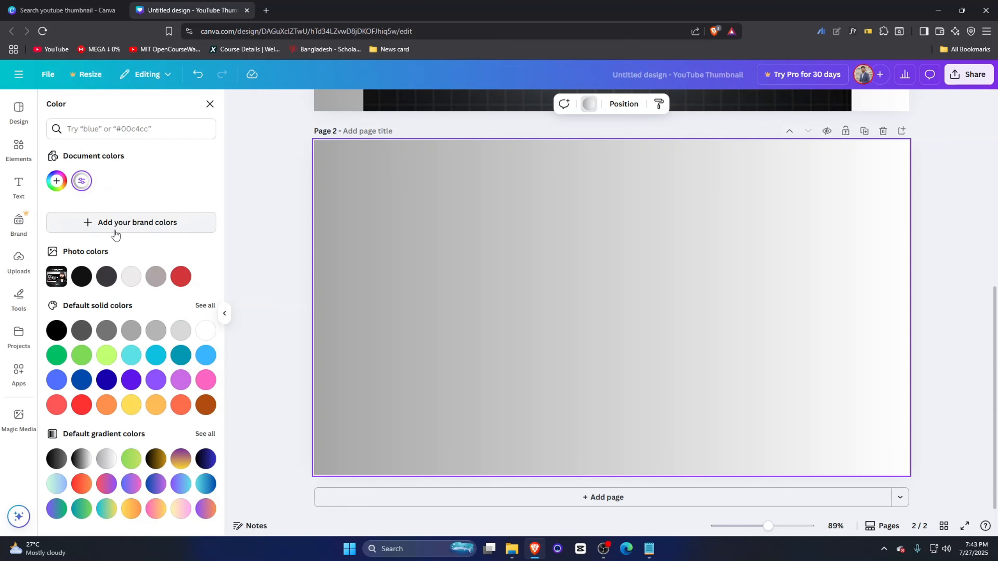
left_click(82, 181)
left_click(126, 300)
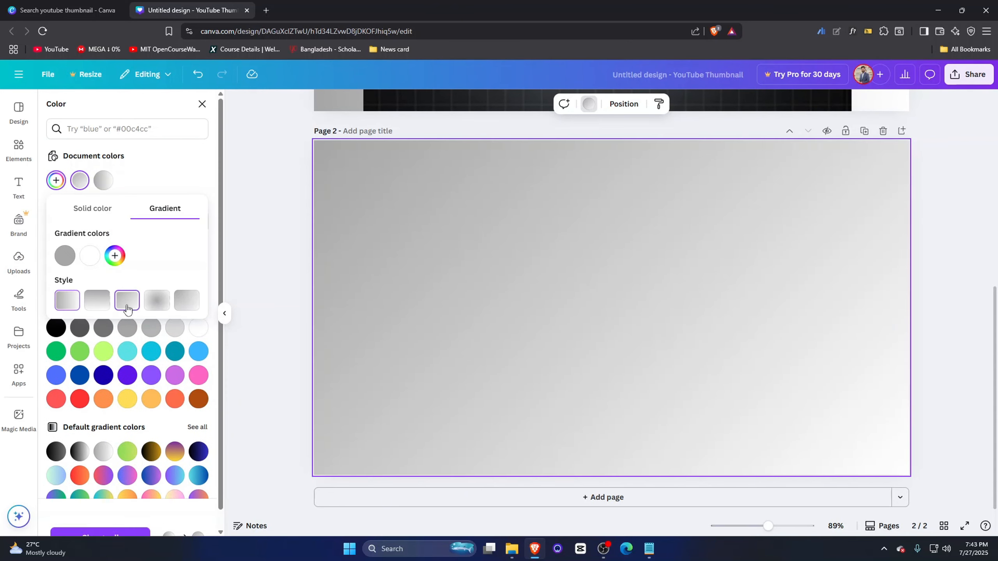
left_click(431, 308)
scroll(431, 307, "up", 5)
scroll(520, 354, "down", 5)
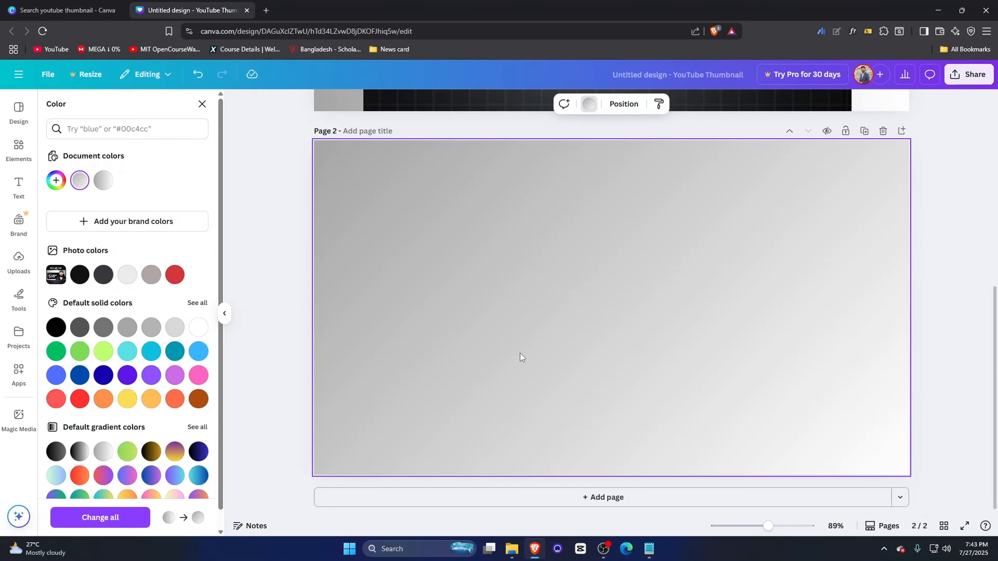
Add the uploaded Alex_Hormozi portrait to page 2, enlarge it, and position it on the right side with its lower part beyond the page edge
left_click(19, 260)
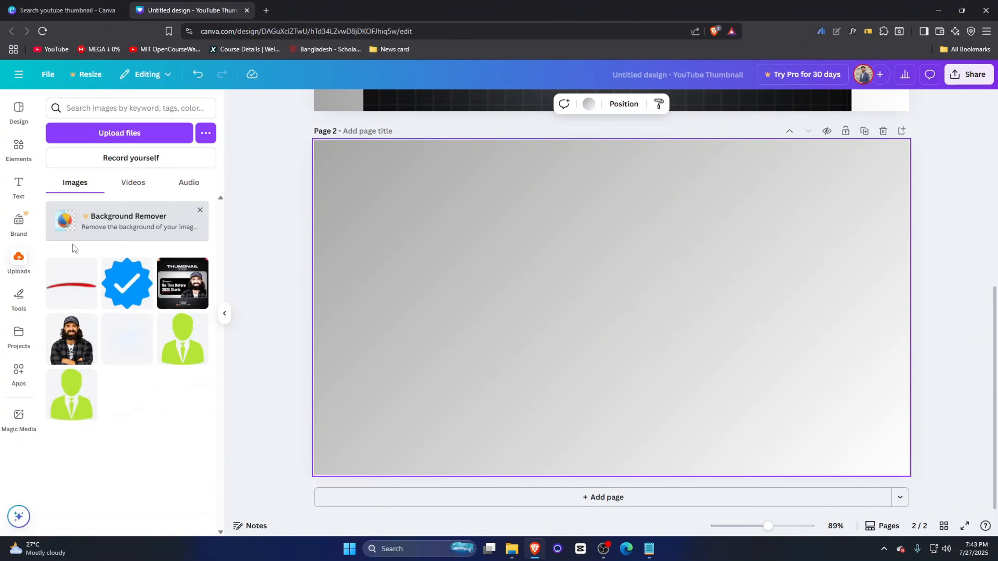
left_click(71, 339)
left_click_drag(581, 349, 778, 408)
left_click_drag(697, 252, 594, 148)
left_click_drag(601, 173, 590, 148)
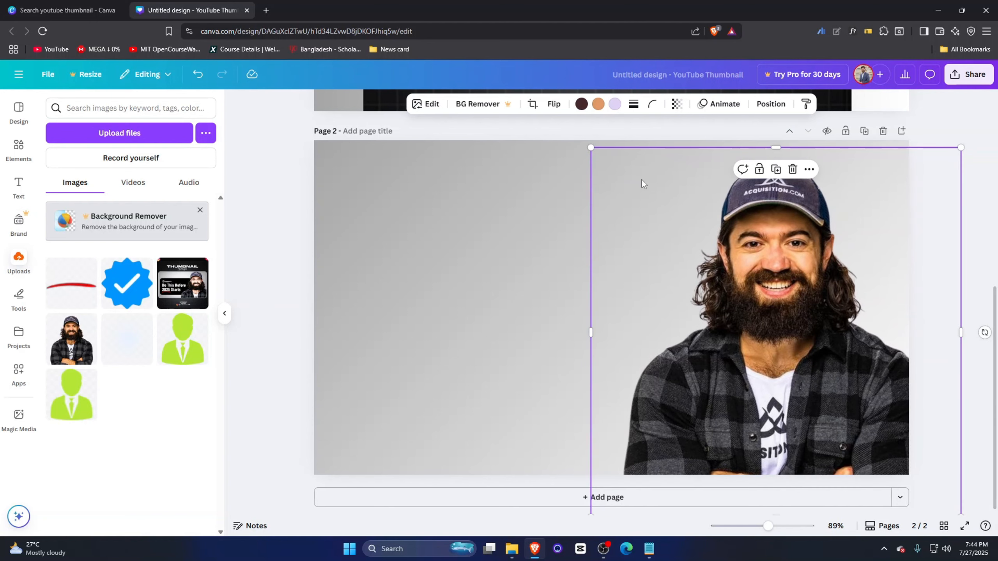
left_click_drag(653, 188, 658, 196)
left_click(529, 318)
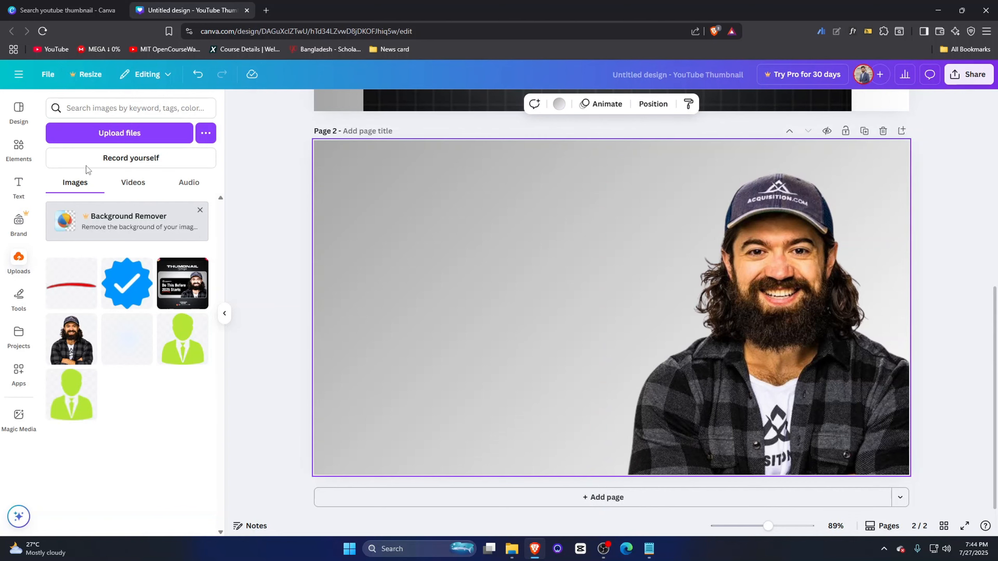
Add a rounded square shape to page 2 and stretch it into a rectangle about 750 by 427 left of the man's face
left_click(19, 150)
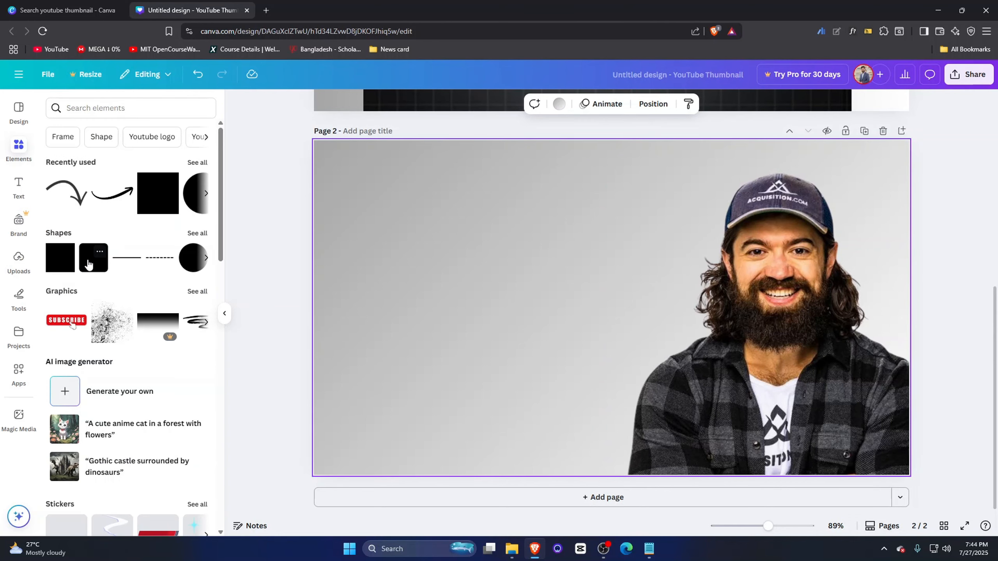
left_click(197, 232)
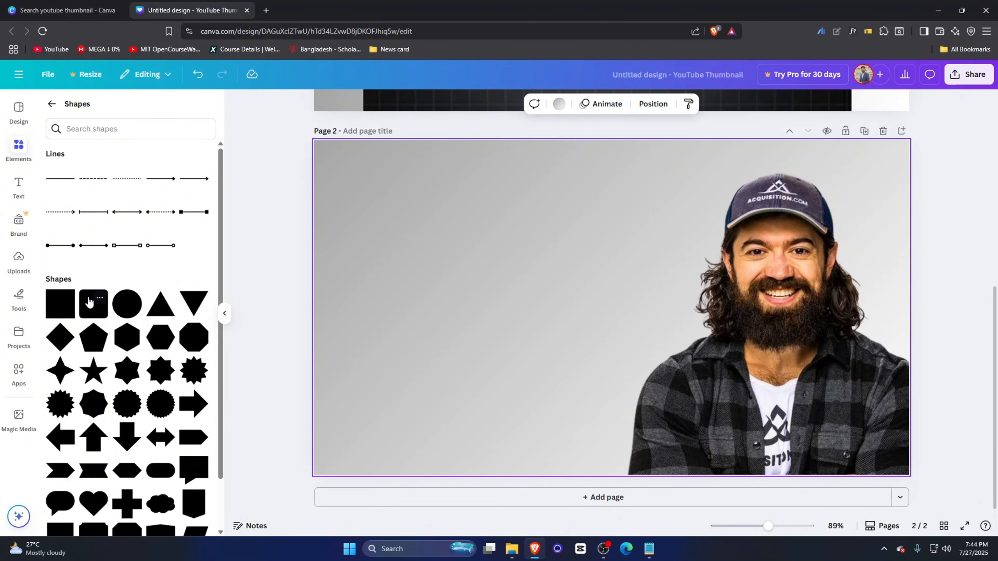
left_click(89, 302)
left_click_drag(598, 319, 397, 272)
left_click_drag(462, 313, 711, 413)
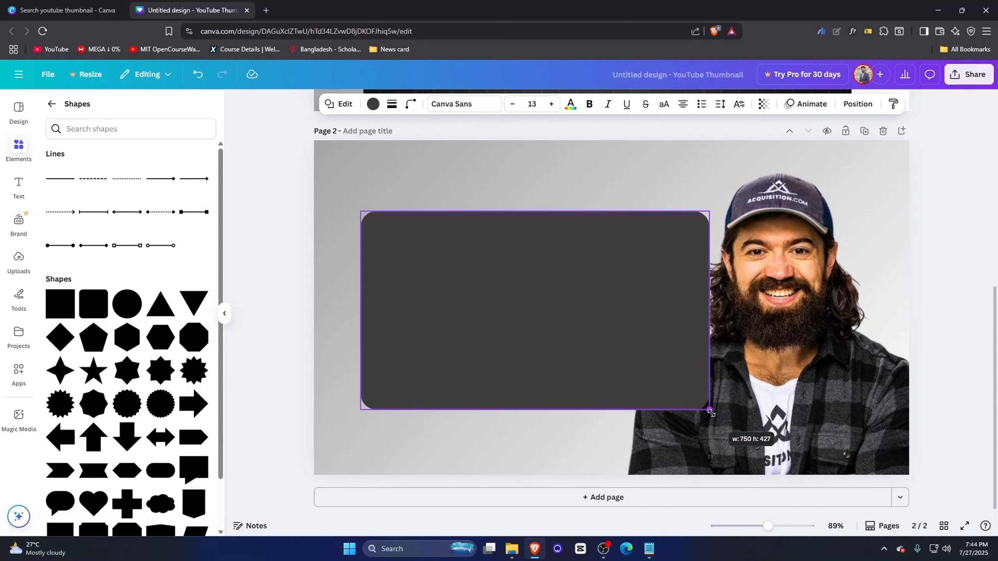
left_click_drag(664, 361, 660, 359)
Set the dark rectangle's corner rounding to 50
left_click(410, 104)
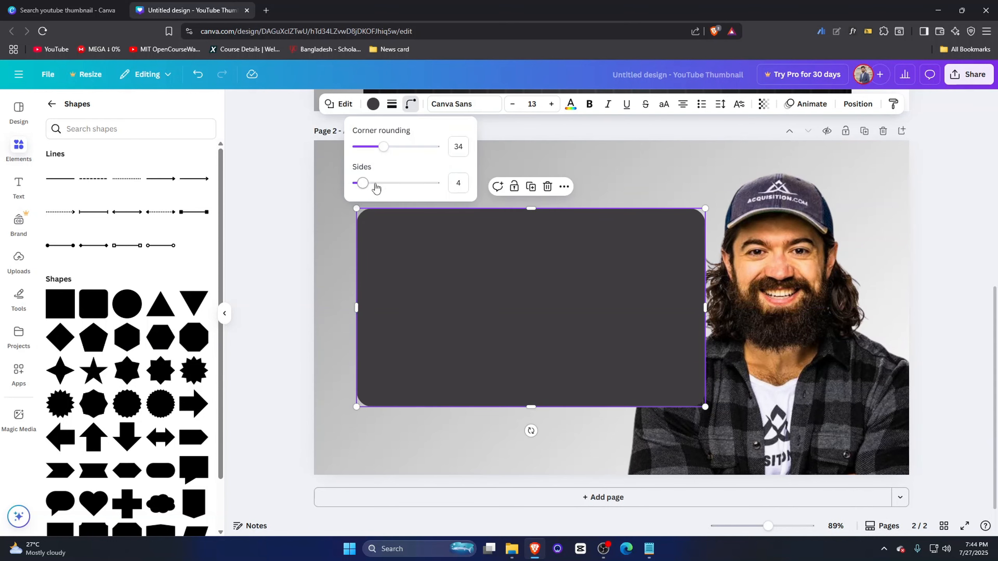
mouse_move(386, 148)
left_mouse_down()
mouse_move(407, 150)
mouse_move(396, 149)
left_mouse_up()
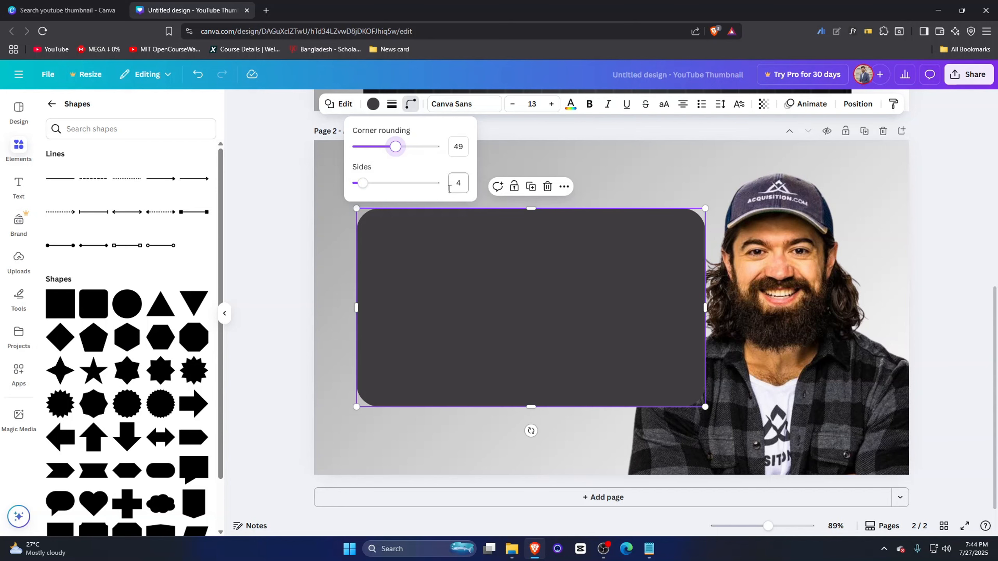
left_click(462, 146)
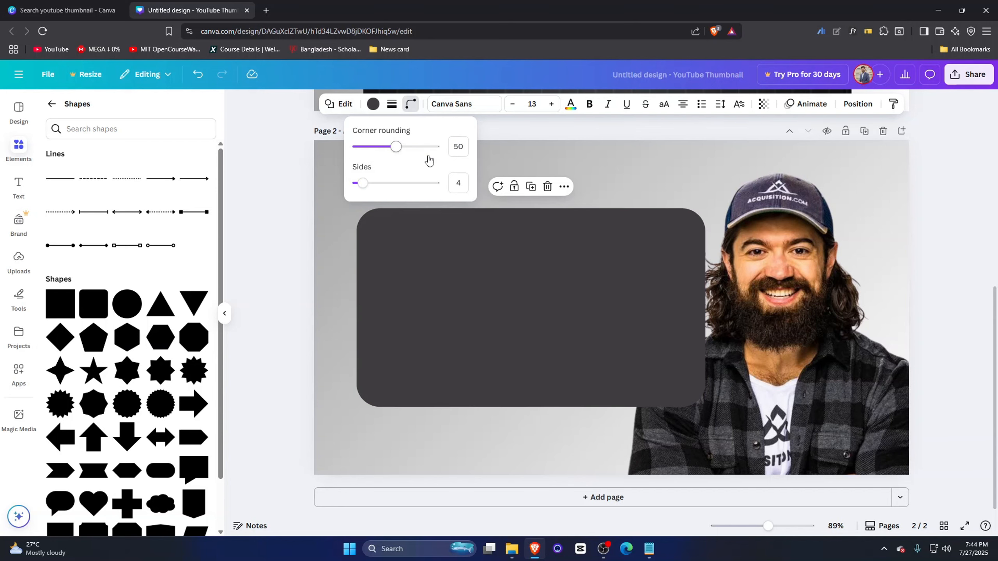
Change the rounded rectangle's fill to the near-black photo color sampled from the portrait
left_click(523, 235)
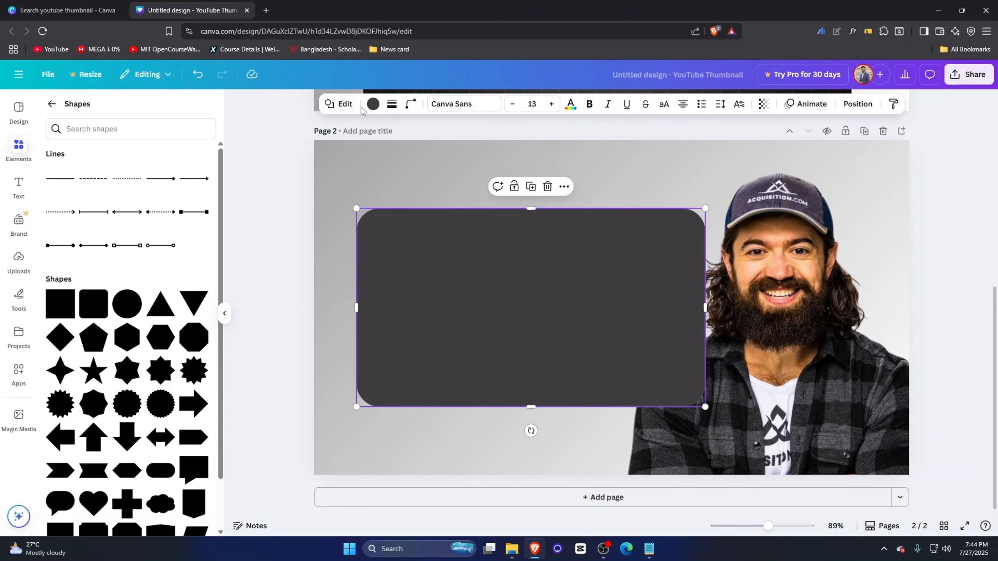
left_click(372, 104)
left_click(80, 302)
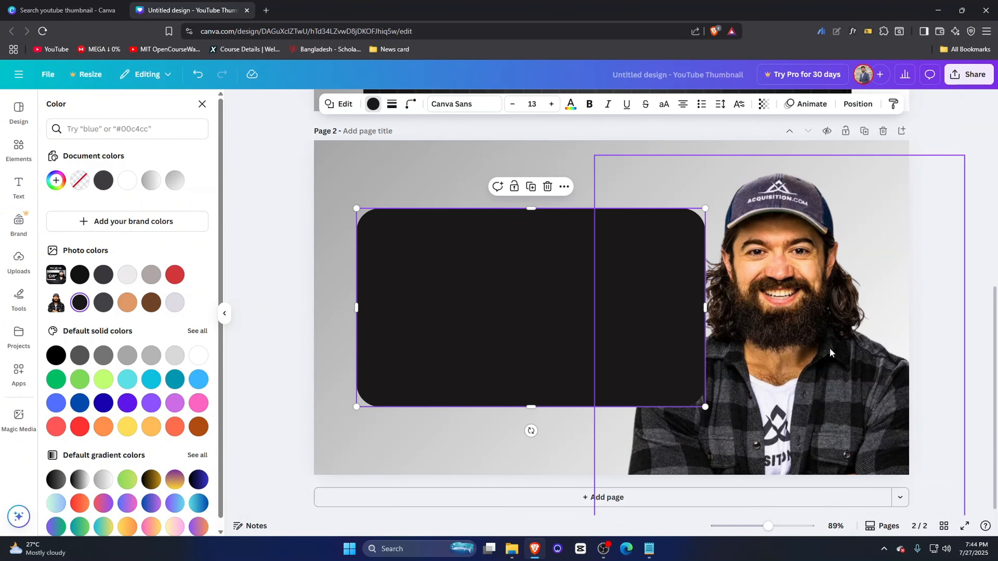
Move the portrait's layer above the dark rounded rectangle so the man overlaps the box
left_click(746, 353)
left_click(765, 105)
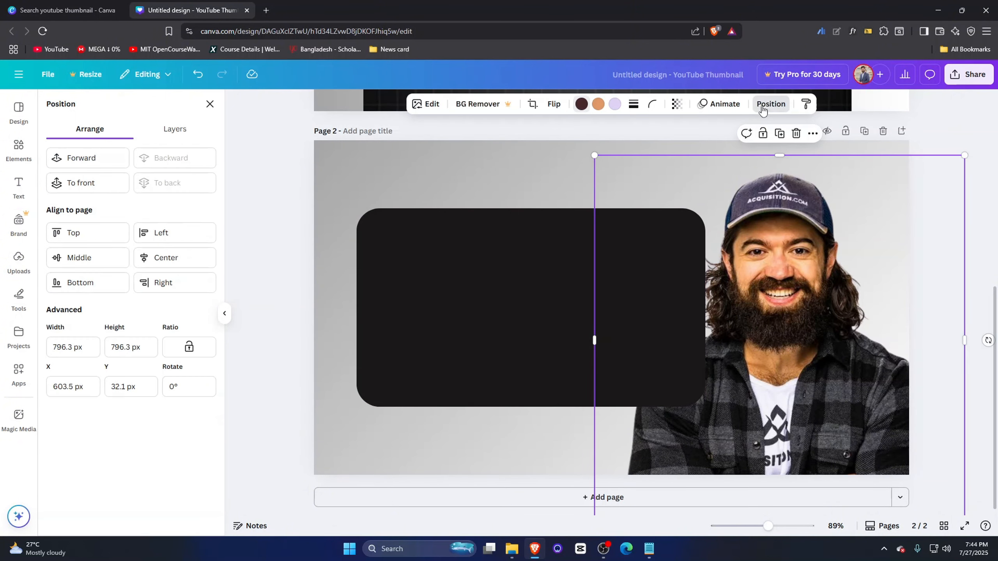
left_click(185, 131)
left_click_drag(159, 221, 147, 185)
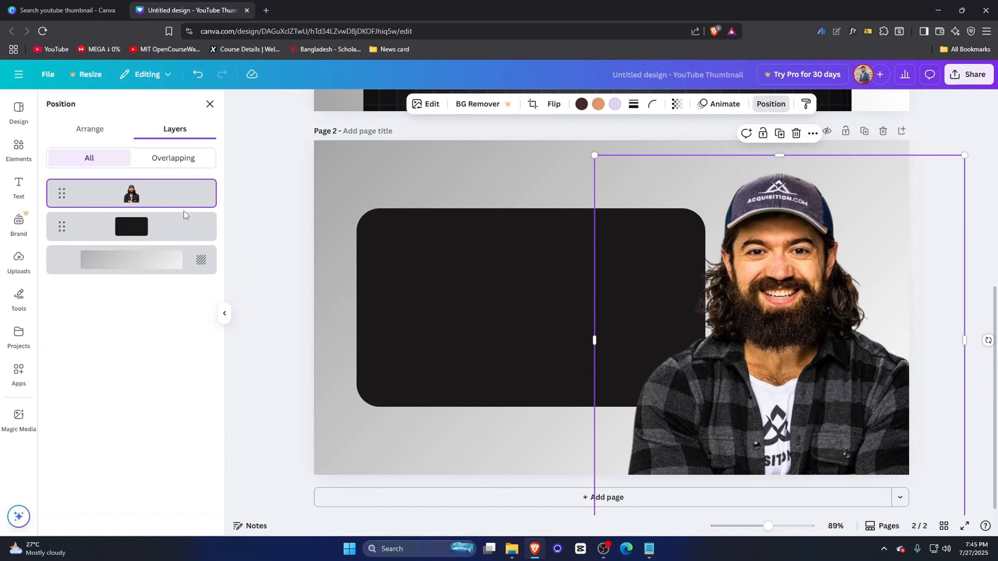
Lock both the portrait and the dark rounded rectangle on page 2
left_click(762, 133)
left_click(450, 258)
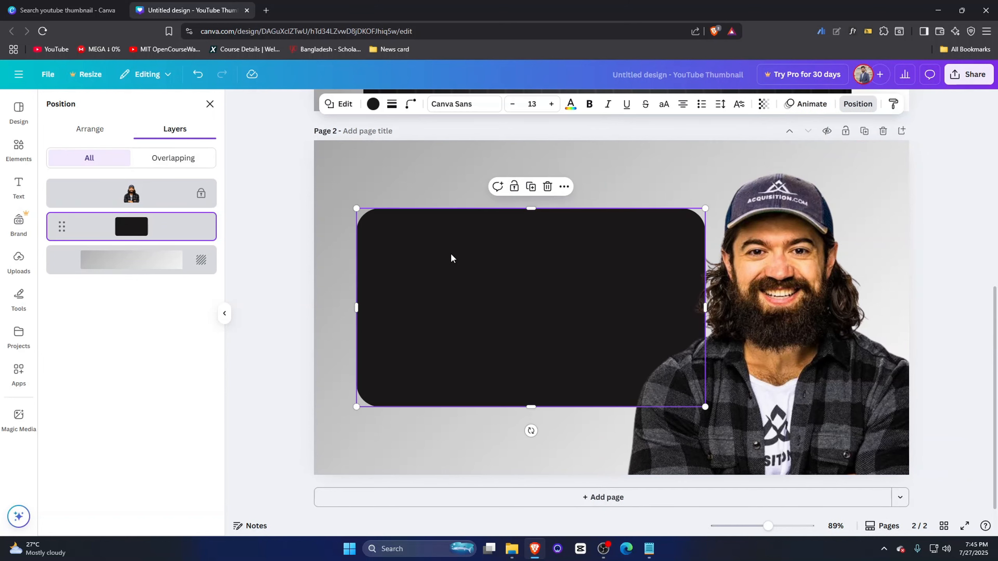
left_click(514, 187)
left_click(428, 184)
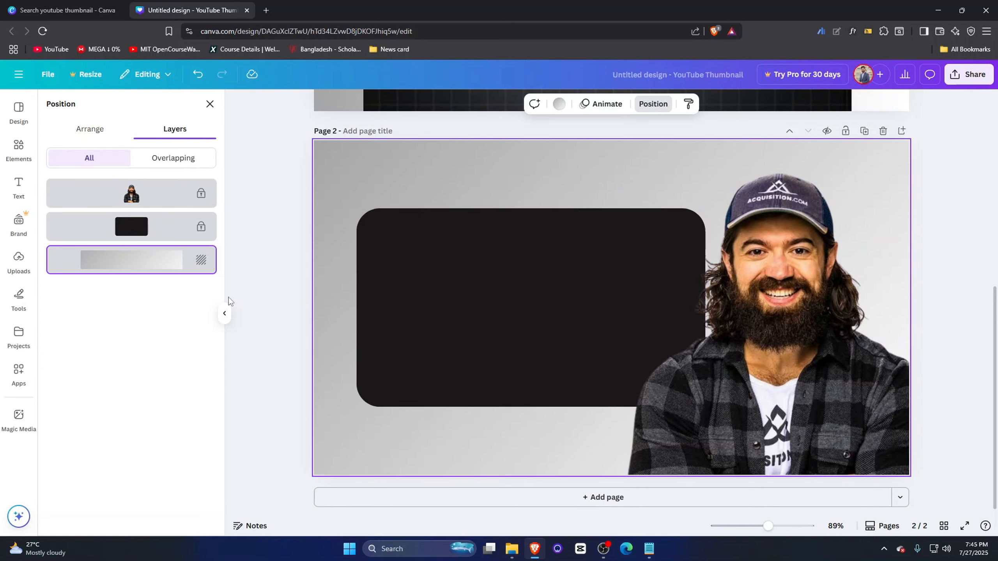
Check the reference thumbnail on page 1, then add a circle shape to page 2 and fill it white
left_click(18, 149)
scroll(516, 344, "up", 5)
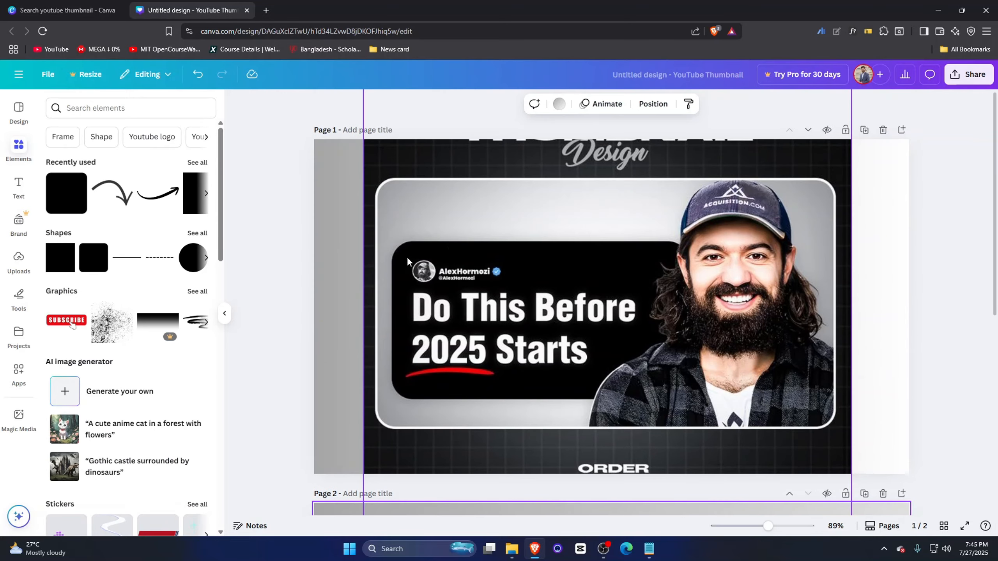
scroll(462, 269, "down", 5)
left_click(496, 305)
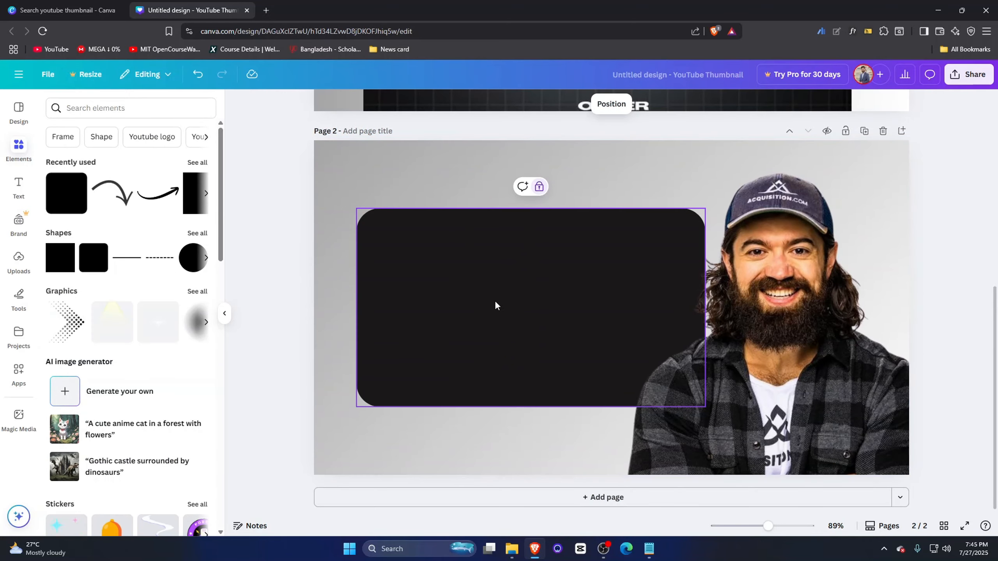
left_click(318, 277)
left_click(192, 257)
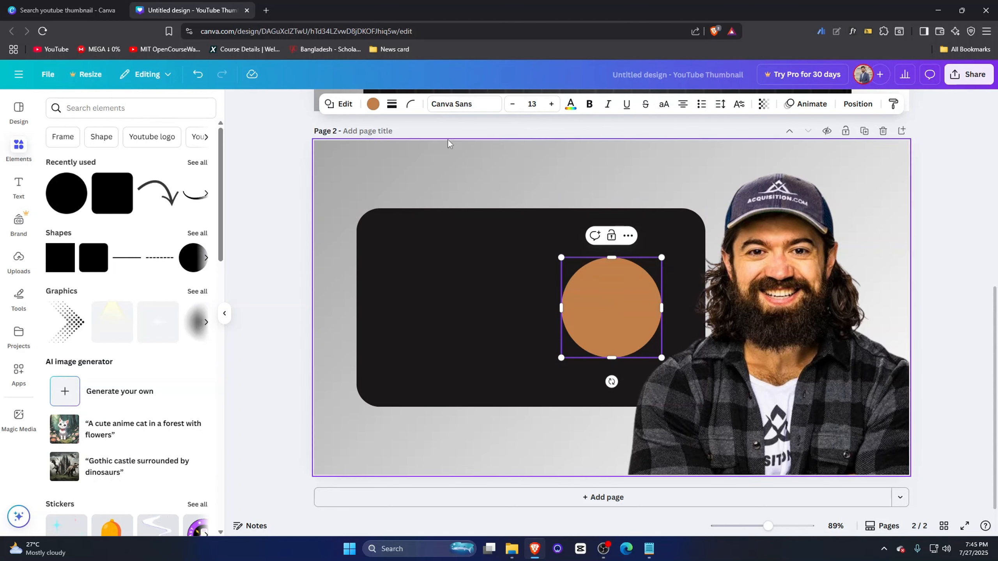
left_click(373, 104)
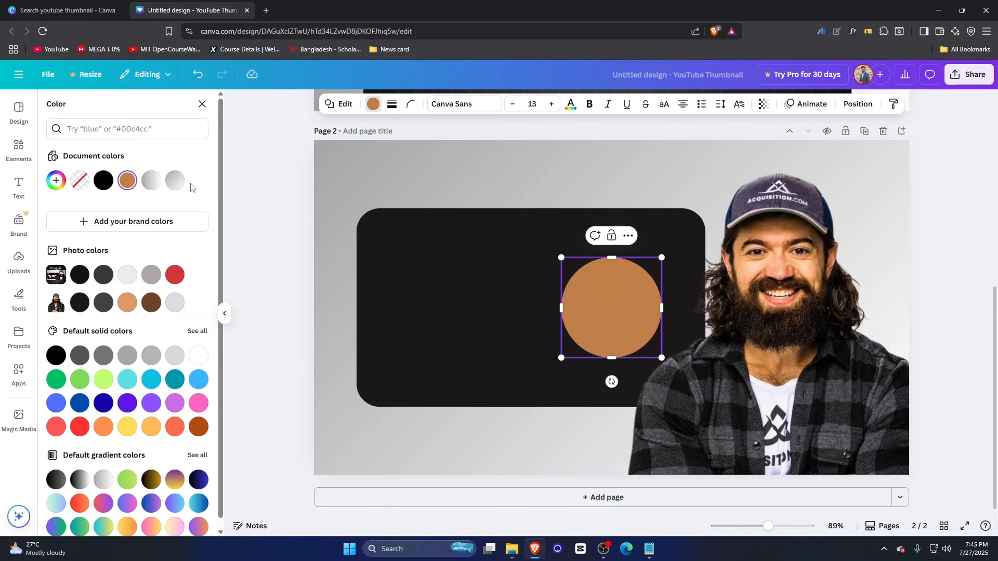
left_click(199, 355)
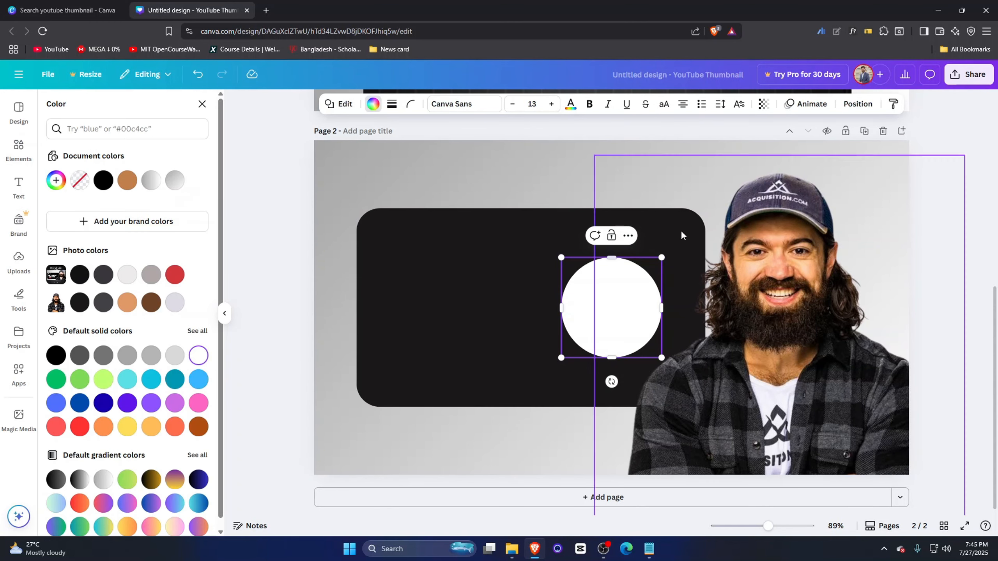
Set the white circle's size to 51 by 51 px and place it in the dark box's upper-left corner, at about X 144, Y 176
left_click(847, 105)
left_click(90, 129)
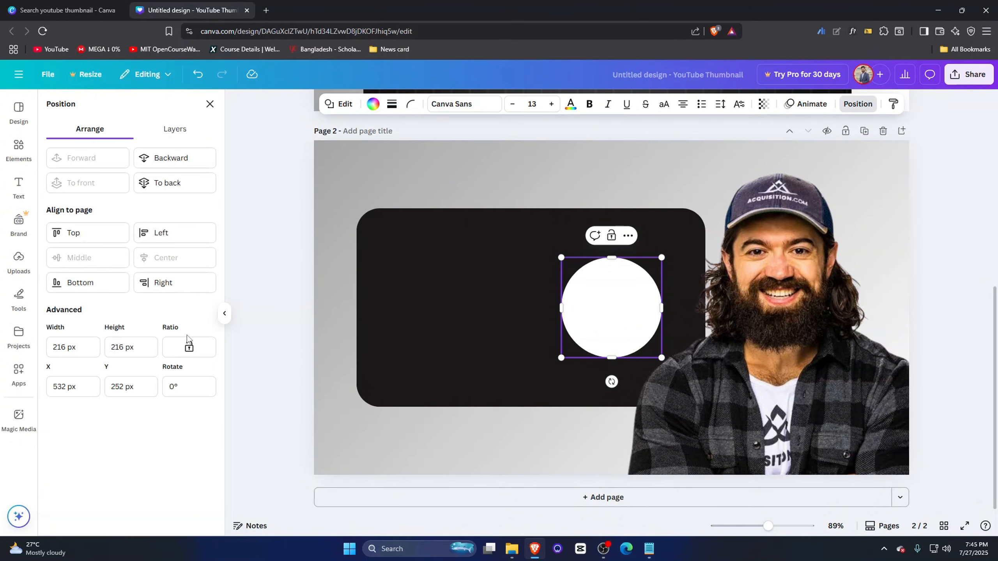
left_click(46, 348)
key("Return")
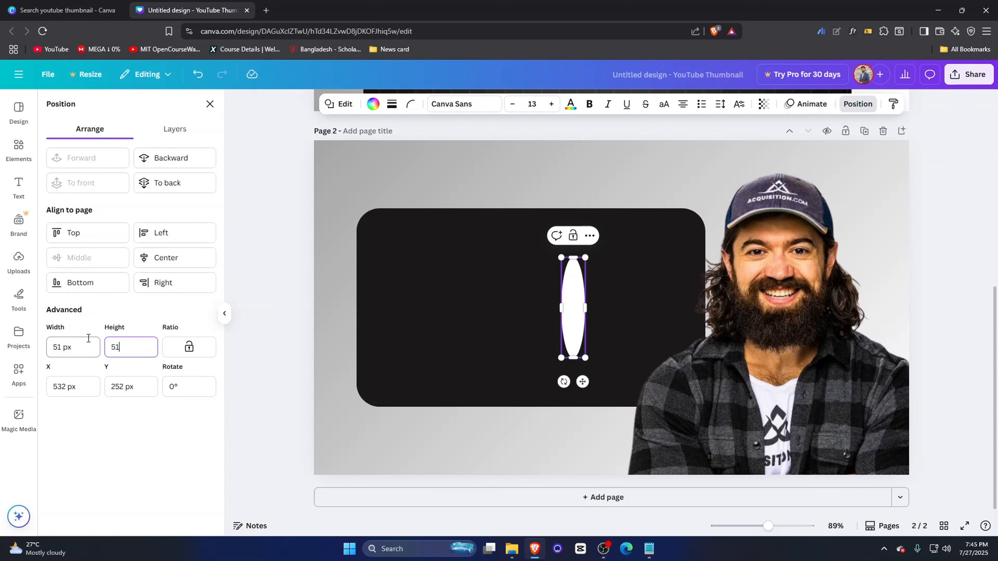
type("51")
key("Return")
left_click_drag(577, 301, 400, 265)
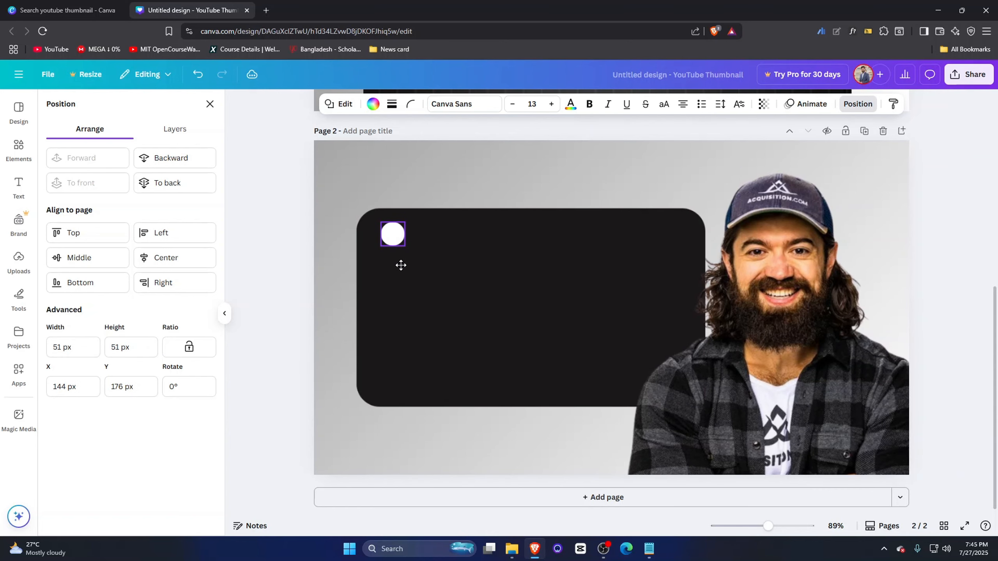
Search the elements for "frame" and add a circular picture frame over the dark box
left_click(435, 270)
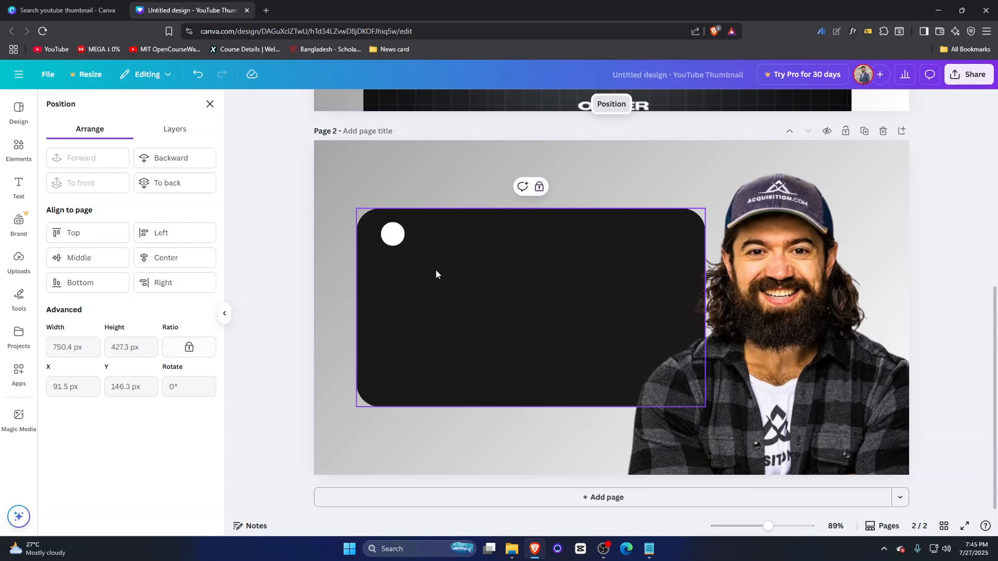
left_click(15, 164)
type("fram")
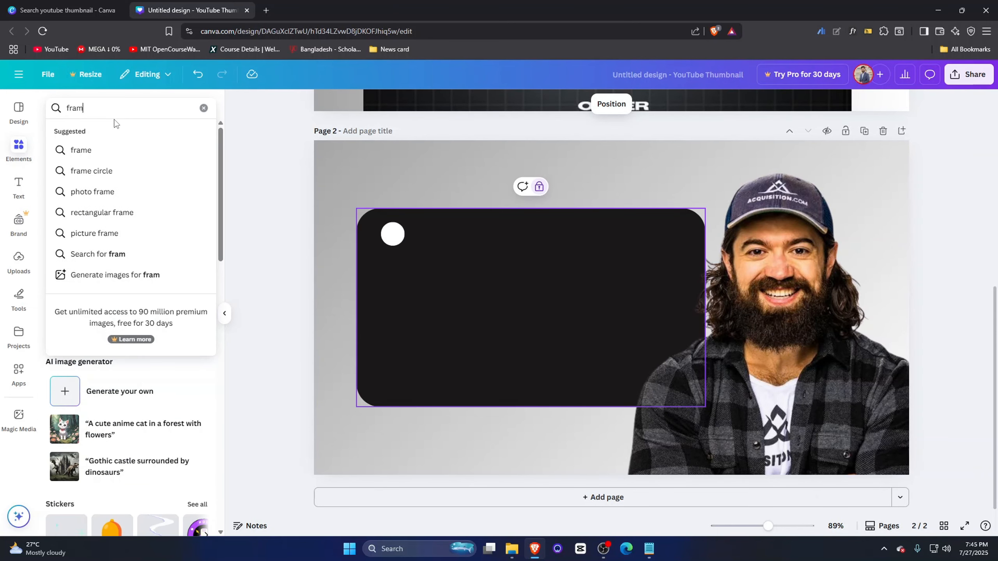
type("e")
key("Return")
left_click(158, 281)
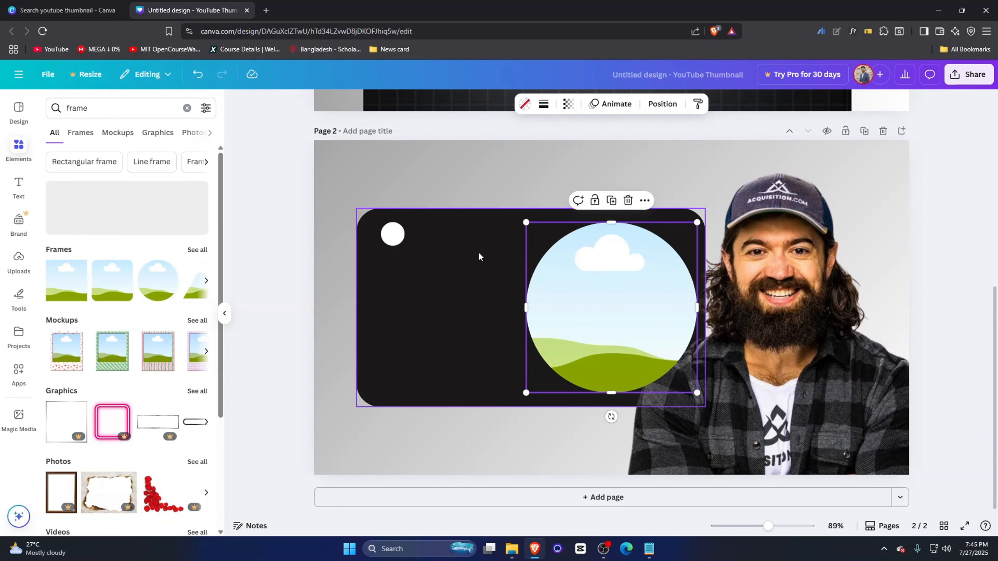
left_click_drag(609, 323, 547, 317)
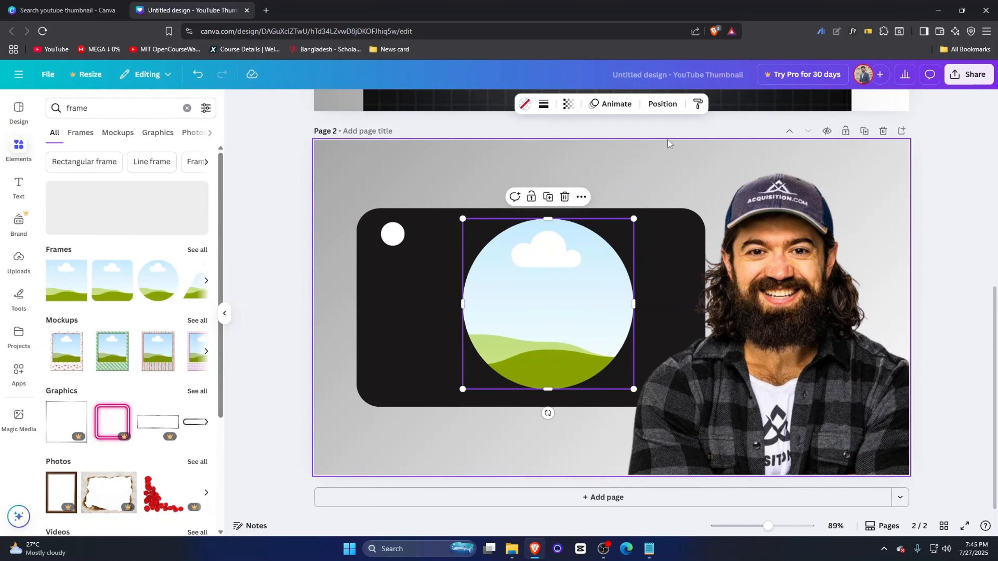
Resize the circular frame to 50 by 50 px and center it over the white circle, at about X 145, Y 177
left_click(662, 104)
left_click(75, 347)
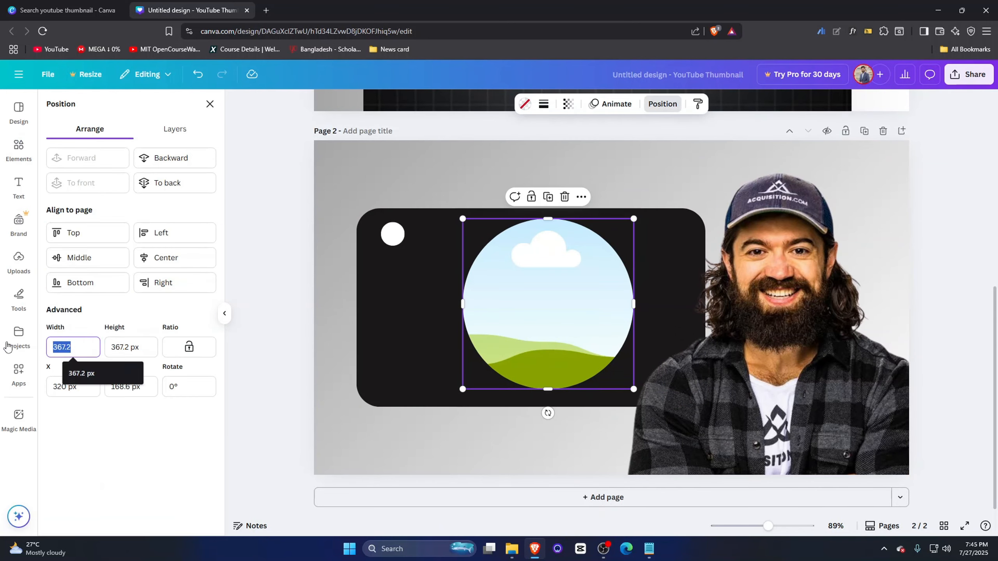
type("50")
key("Return")
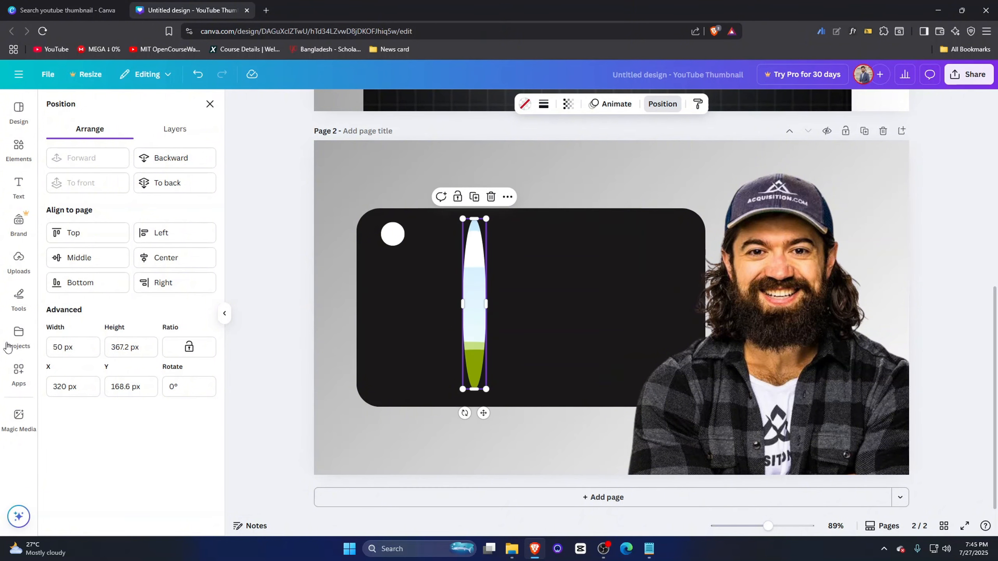
left_click(130, 346)
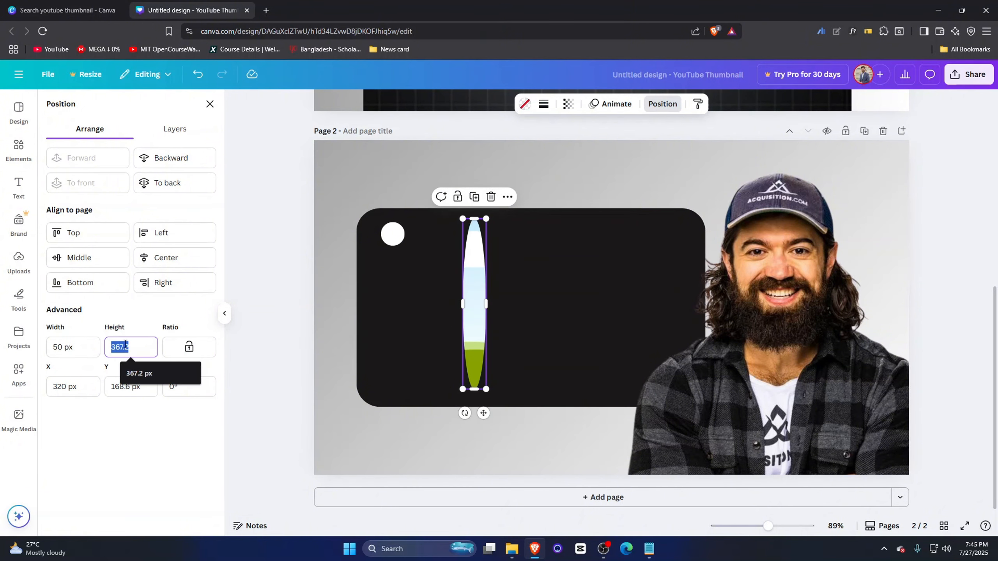
type("50")
key("Return")
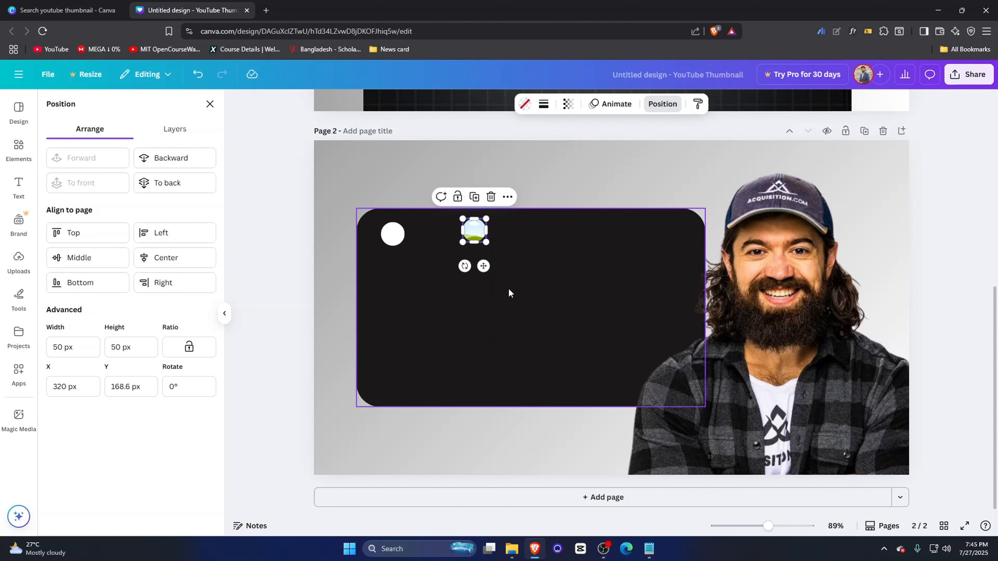
left_click_drag(483, 266, 401, 269)
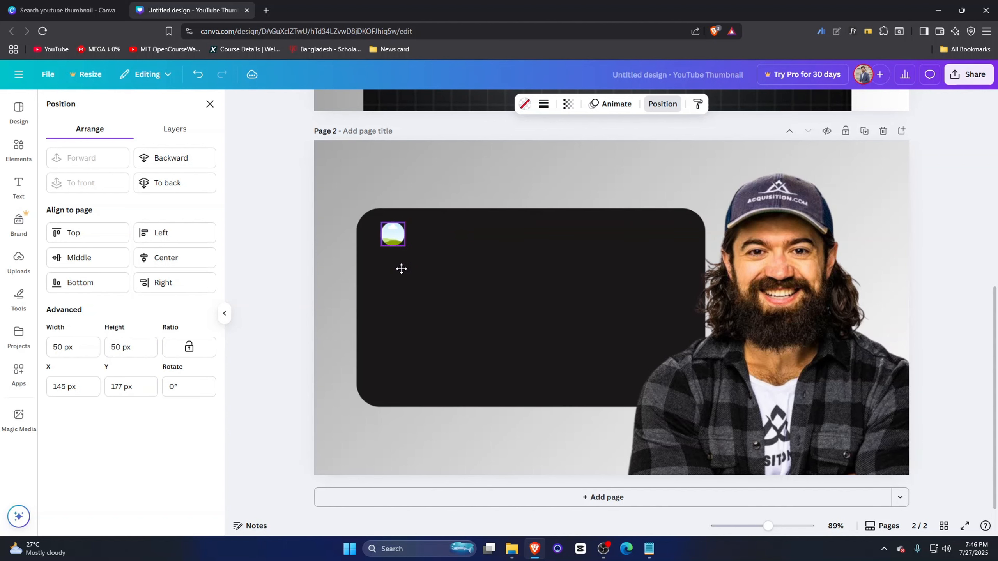
Add the uploaded Alex Hormozi portrait and drop it into the small circular frame as the profile picture
left_click(731, 337)
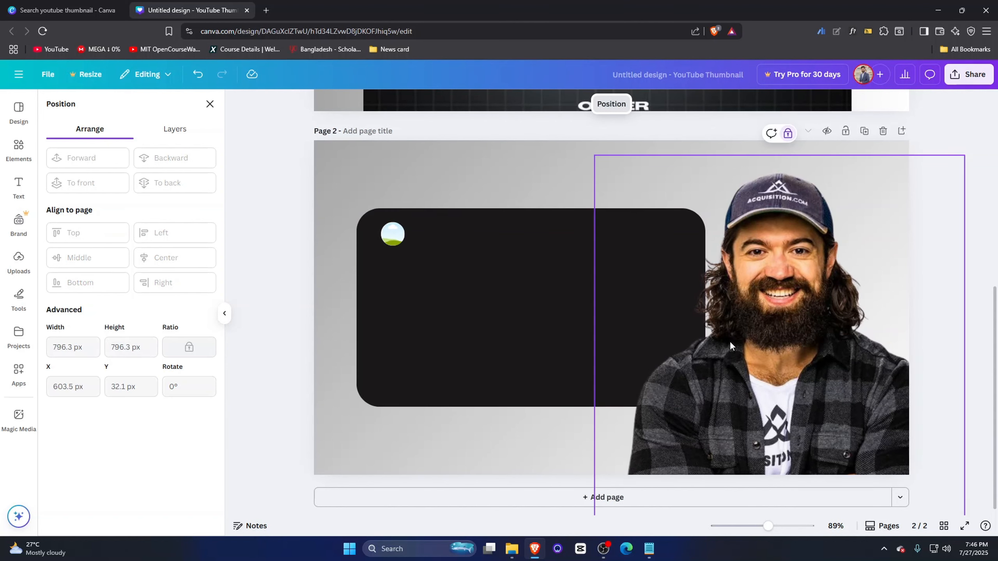
left_click(510, 302)
left_click(18, 263)
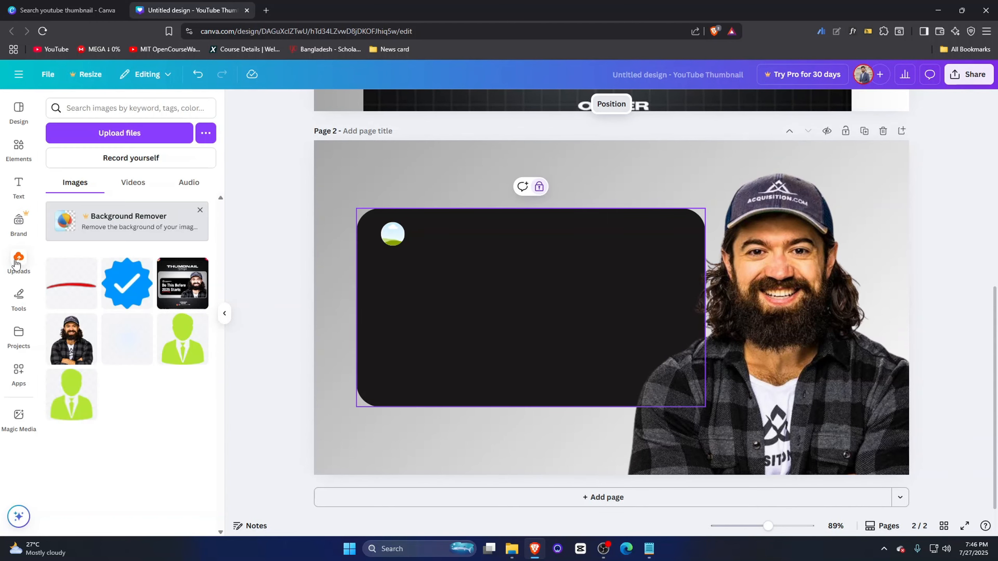
left_click(75, 334)
left_click_drag(536, 310, 393, 233)
left_click(454, 433)
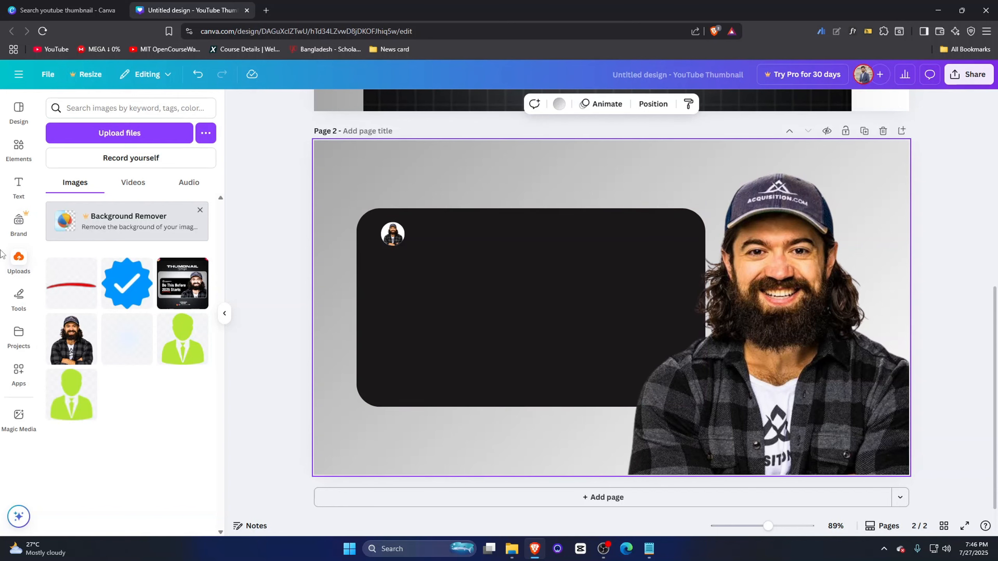
Add a heading to page 2 and replace its placeholder text with "AlexHormozi"
left_click(13, 190)
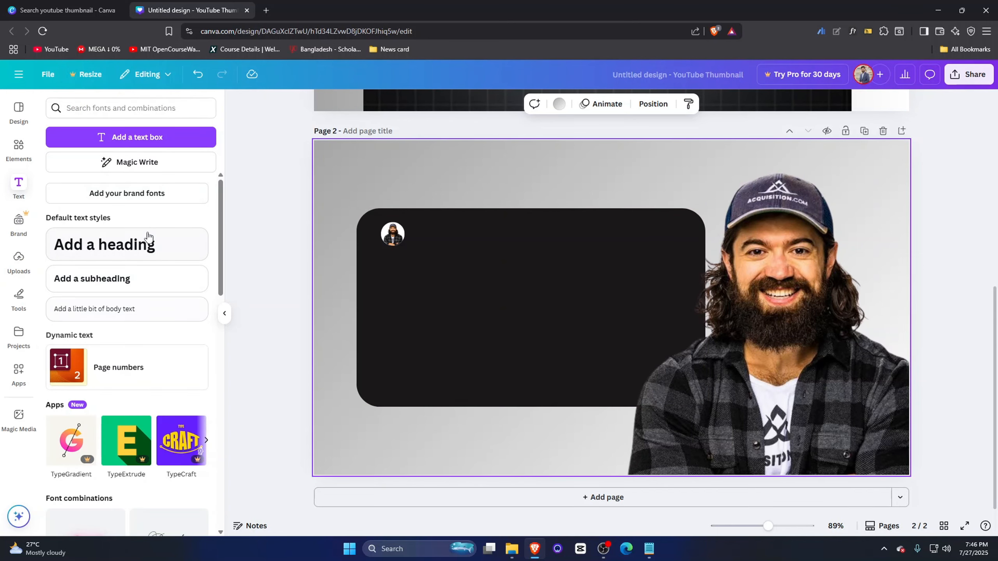
left_click(126, 245)
left_click(586, 310)
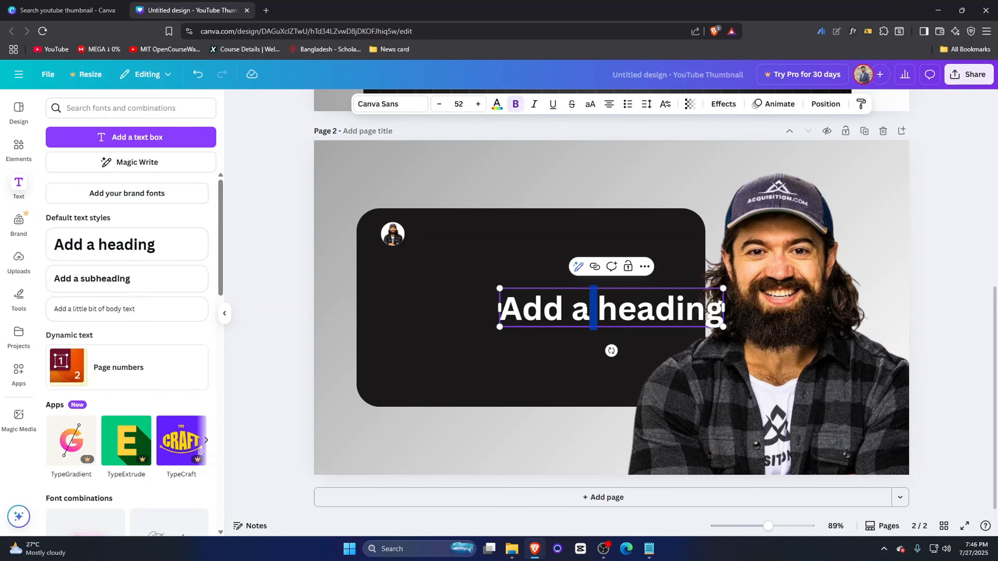
key("ctrl+a")
type("Alex")
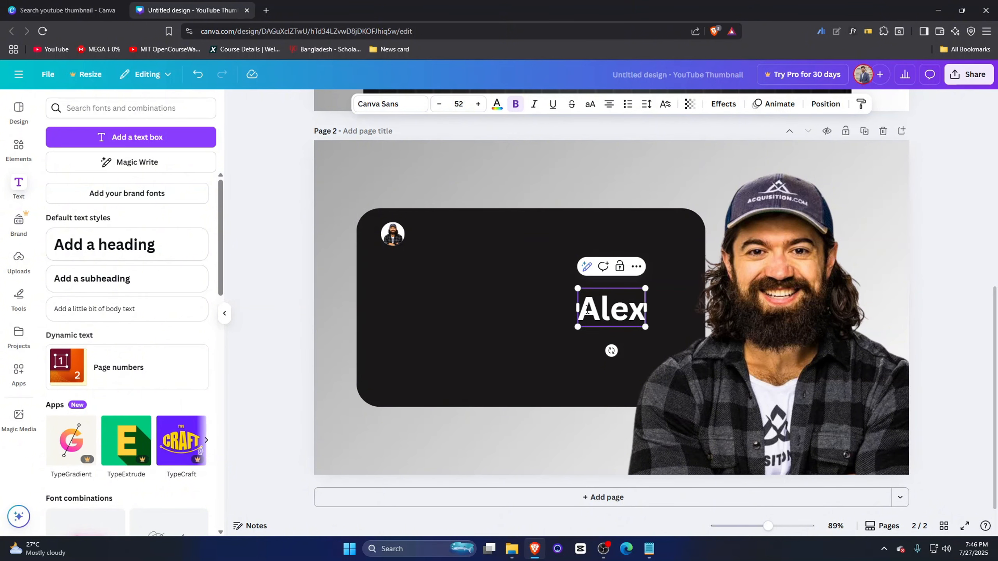
type("Hormozi")
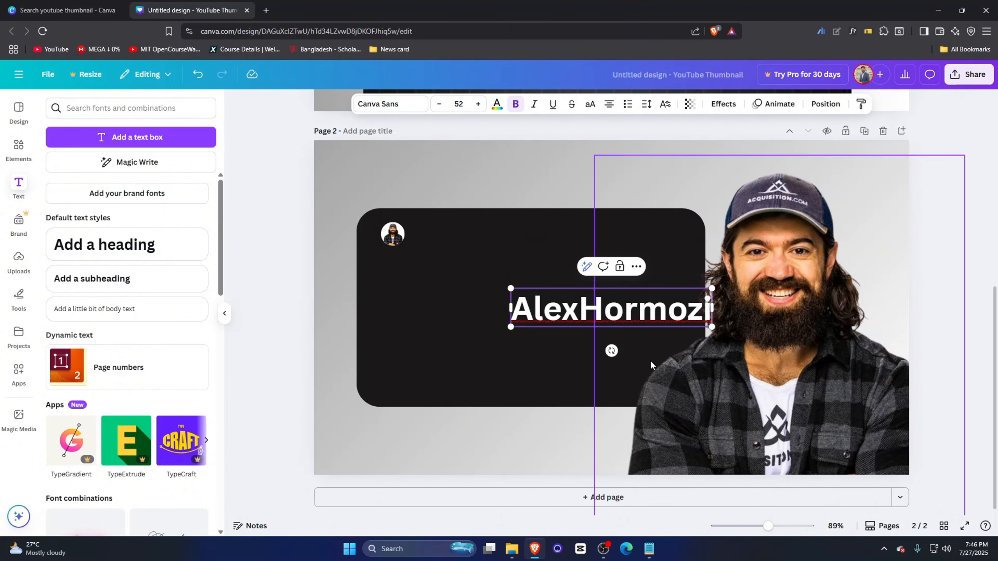
Set the "AlexHormozi" heading in DM Sans, shrink it to about size 19.9, and place it just right of the profile picture
key("ctrl+a")
left_click(394, 105)
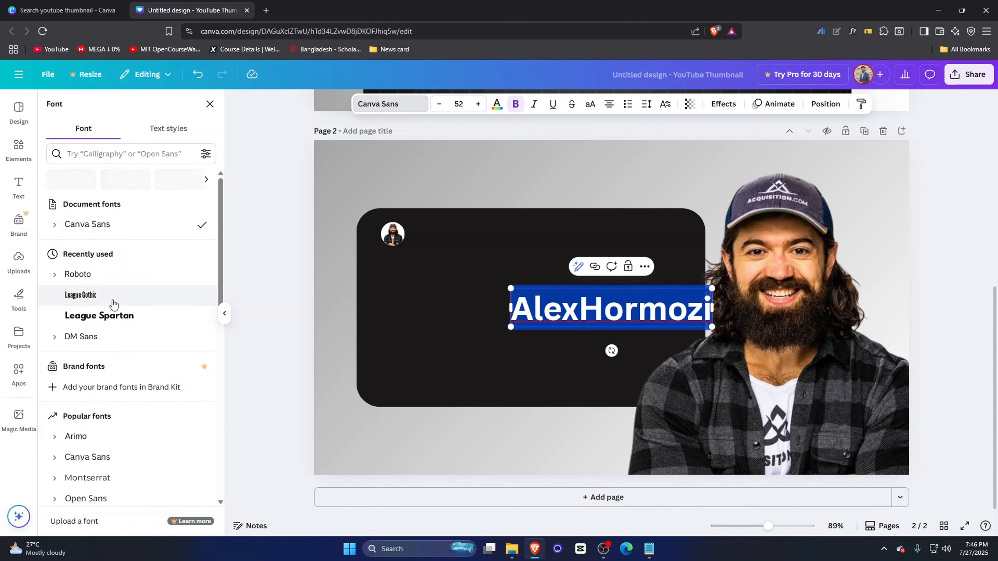
left_click(100, 275)
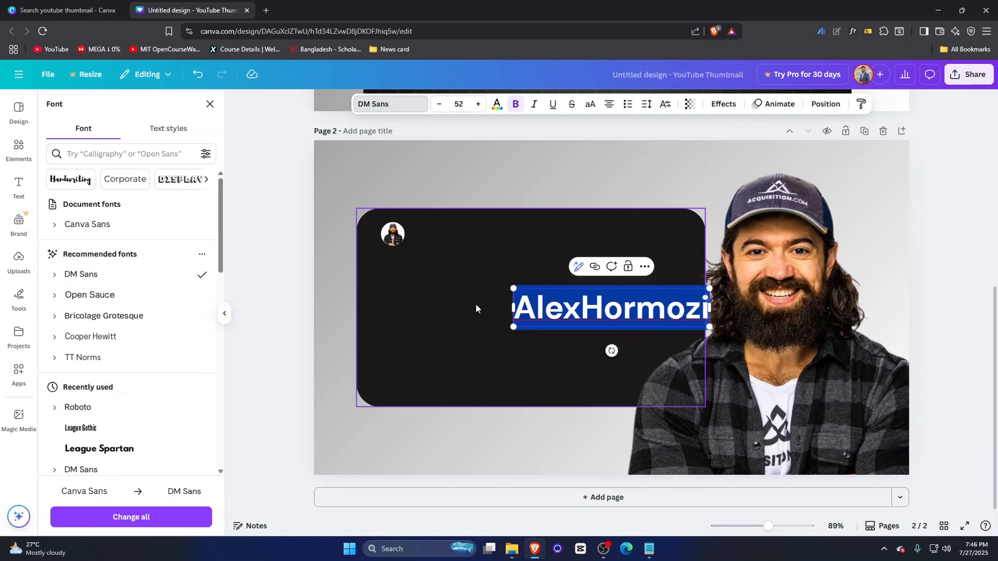
left_click(75, 275)
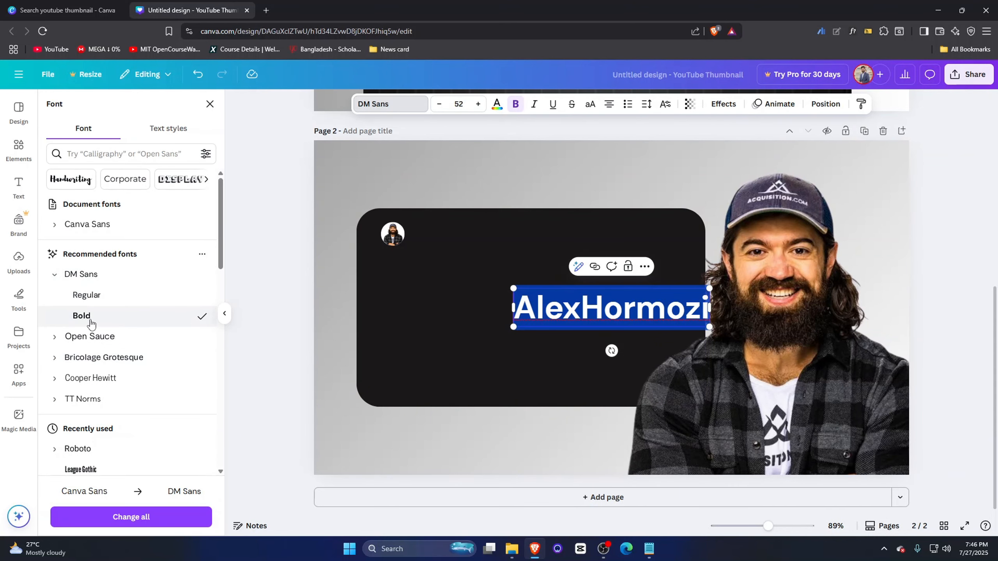
left_click(68, 277)
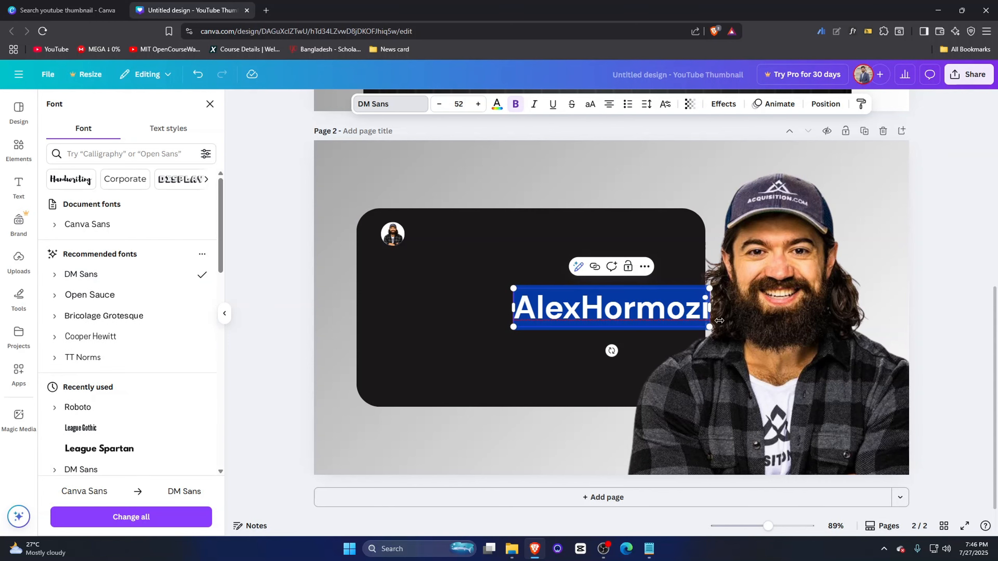
left_click_drag(709, 327, 455, 261)
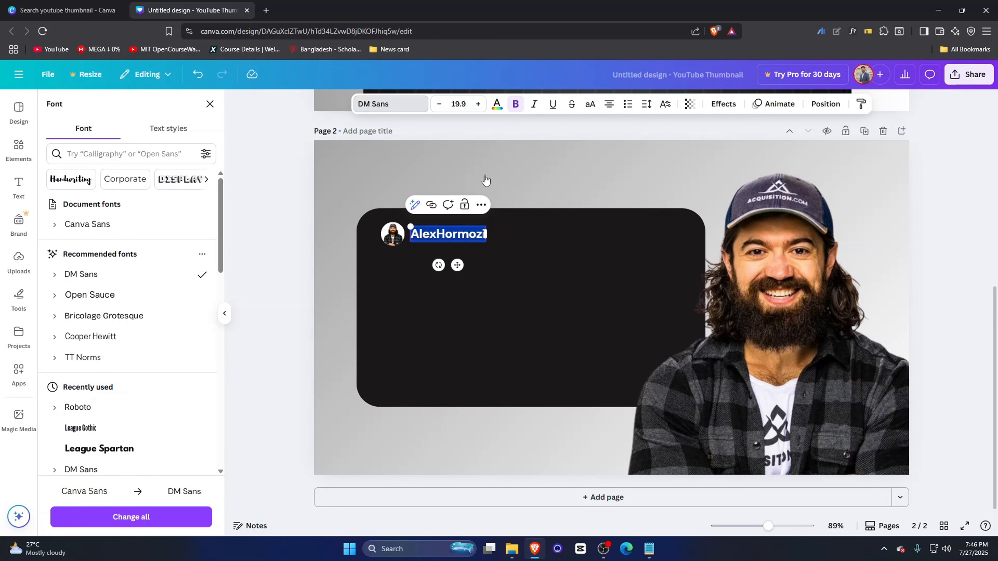
Reduce the "AlexHormozi" heading to about size 16.9 and move it back beside the profile picture
left_click(438, 105)
left_click(439, 105)
left_click(438, 104)
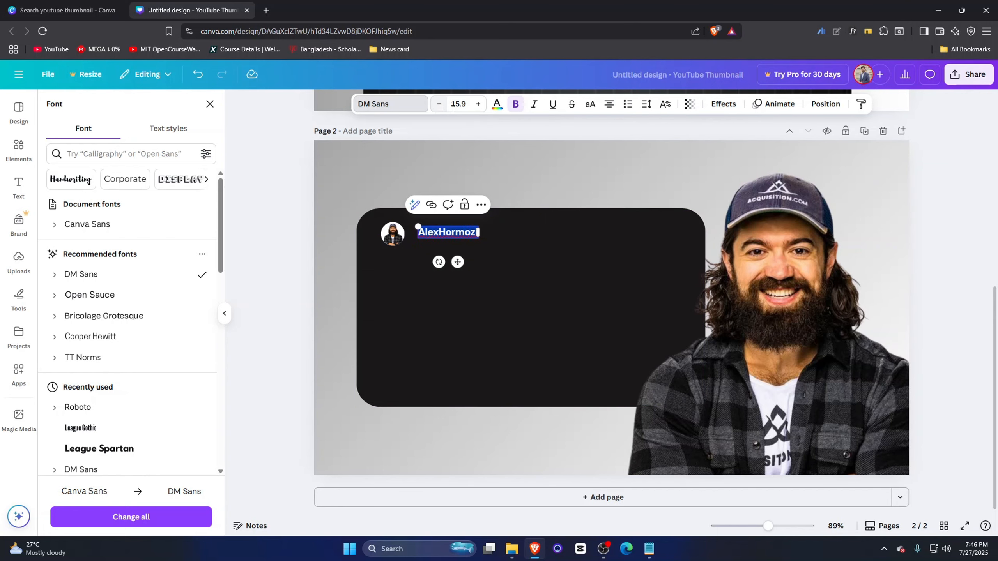
left_click_drag(456, 262, 449, 264)
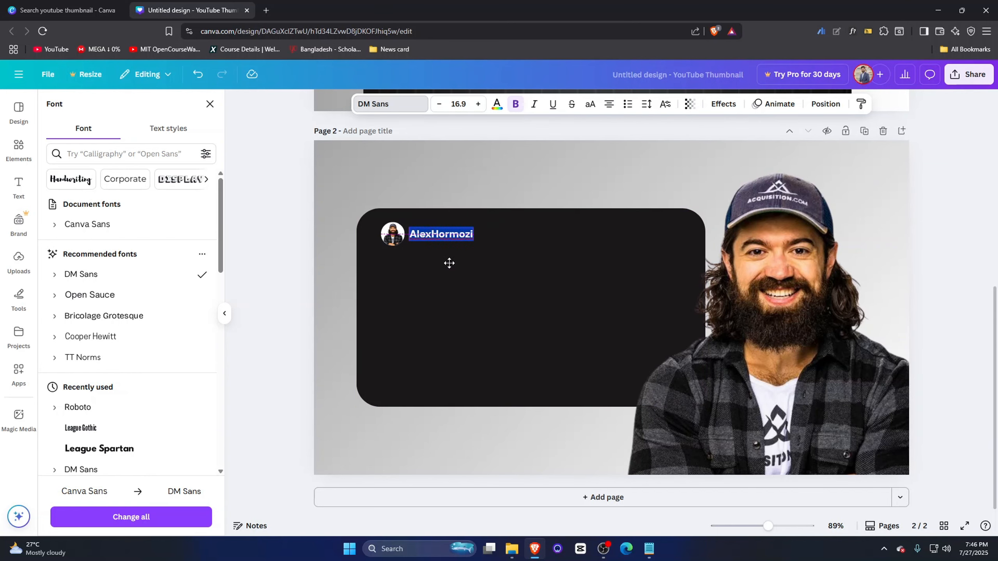
Tighten the "AlexHormozi" heading's letter spacing to -20
left_click(646, 104)
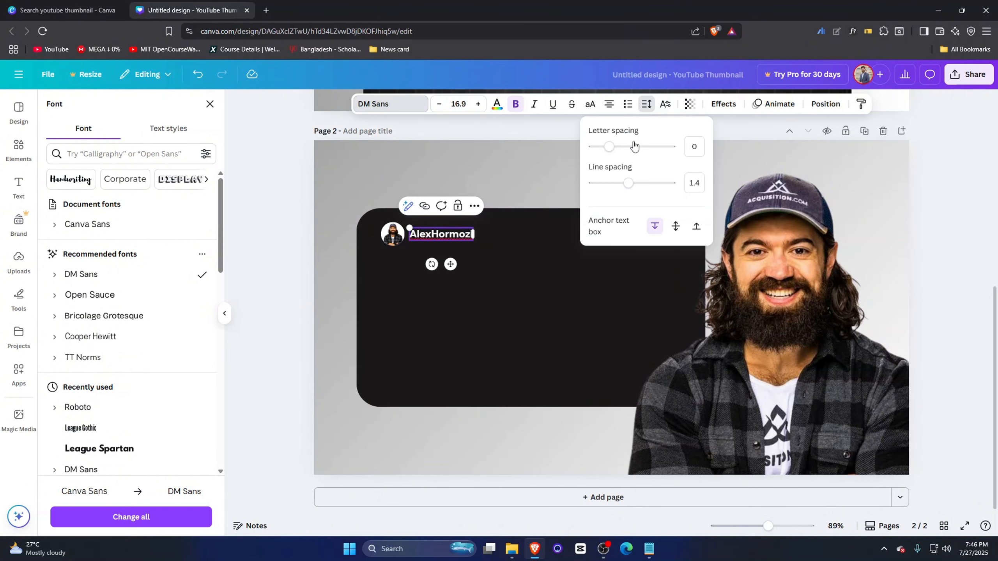
left_click(694, 145)
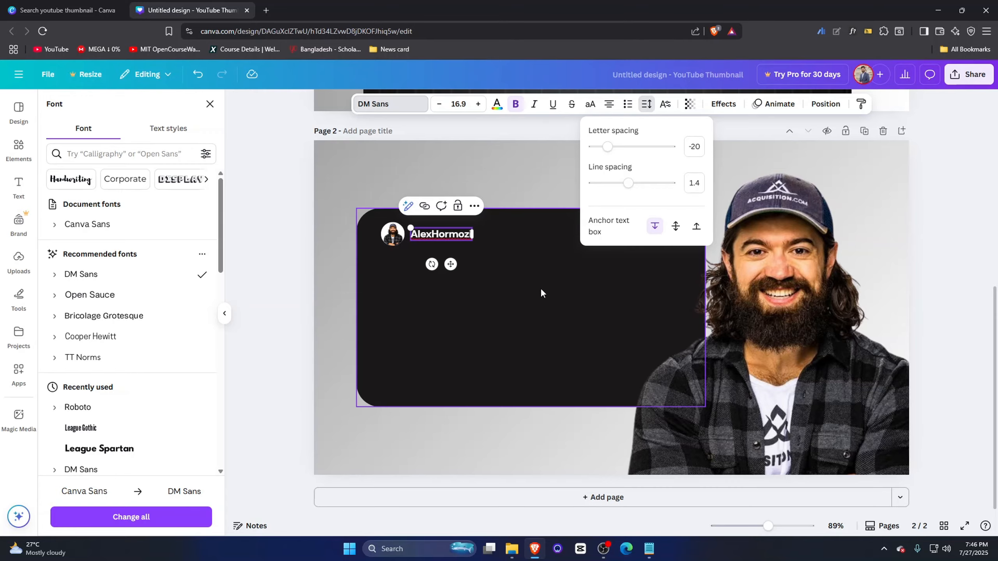
left_click(498, 283)
Add the uploaded blue verified badge, shrink it to about 23.4 px, and place it just right of the "AlexHormozi" heading
left_click(18, 262)
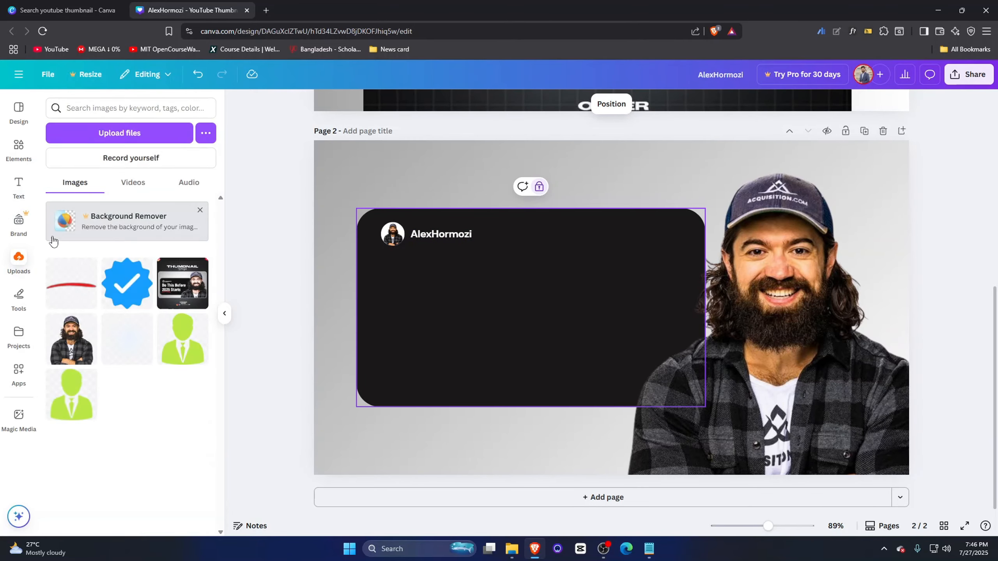
left_click(127, 283)
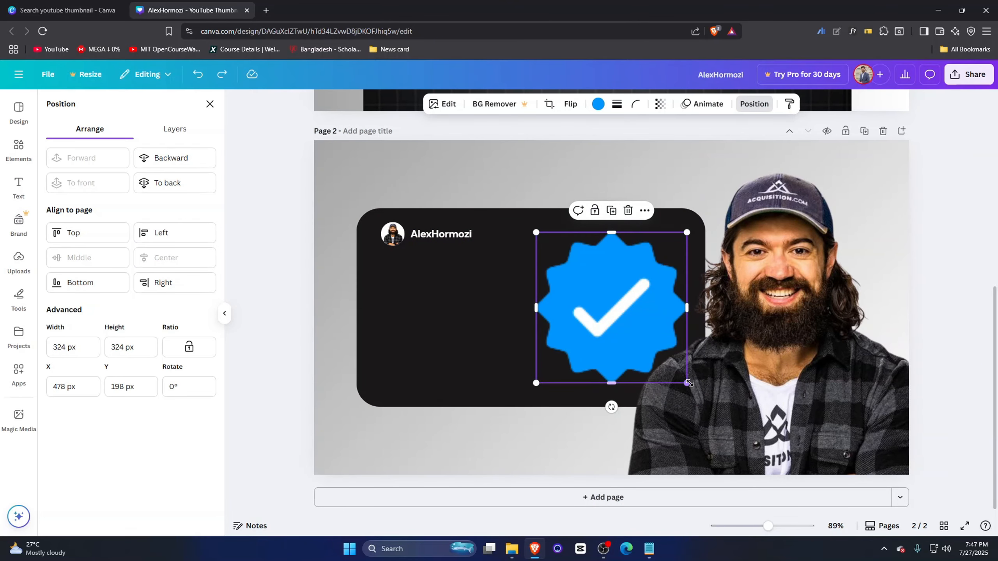
left_click_drag(689, 384, 489, 264)
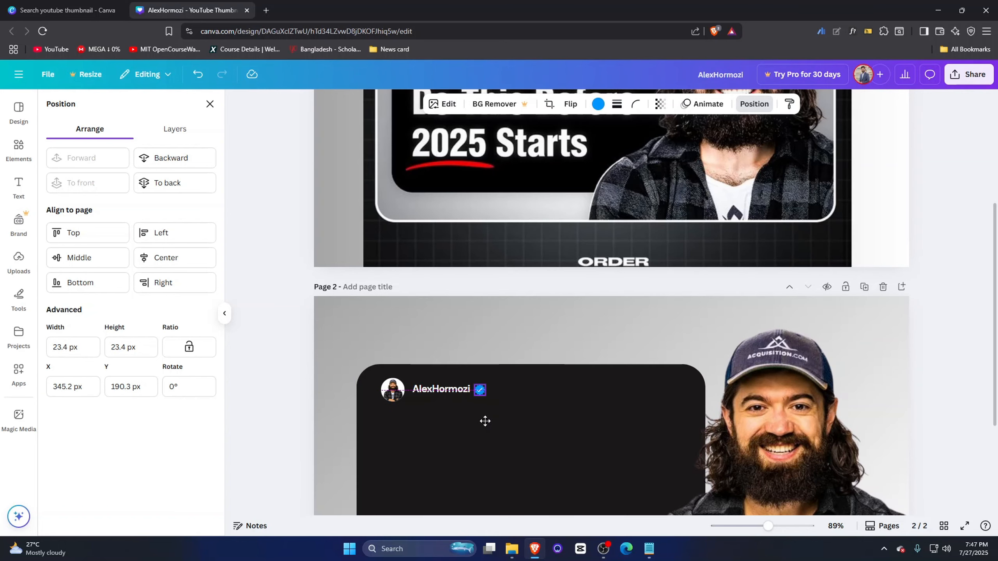
left_click(485, 421)
scroll(526, 406, "down", 3)
left_click(433, 289)
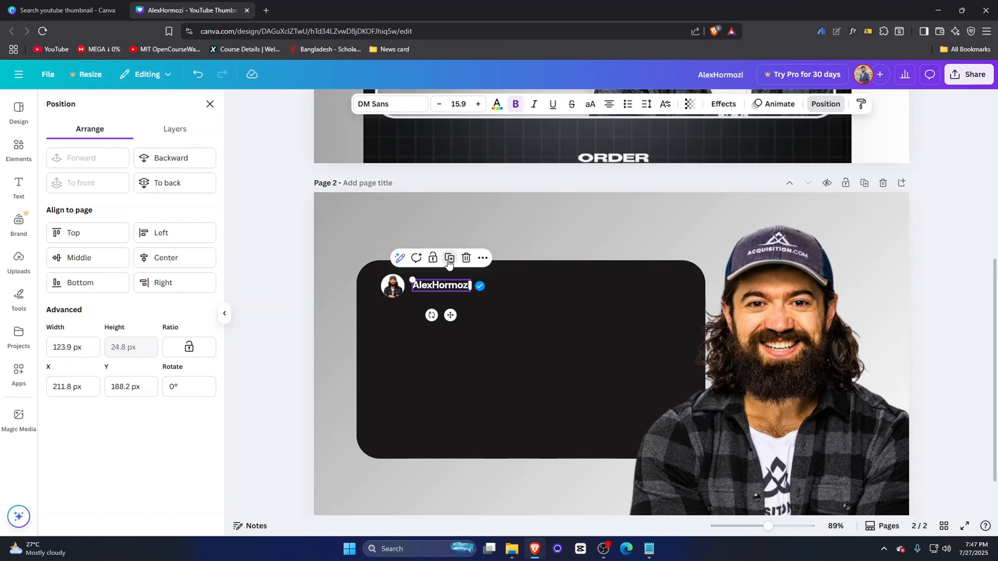
left_click(450, 258)
left_click_drag(462, 321, 463, 332)
left_click(423, 303)
type("@")
scroll(446, 341, "up", 1)
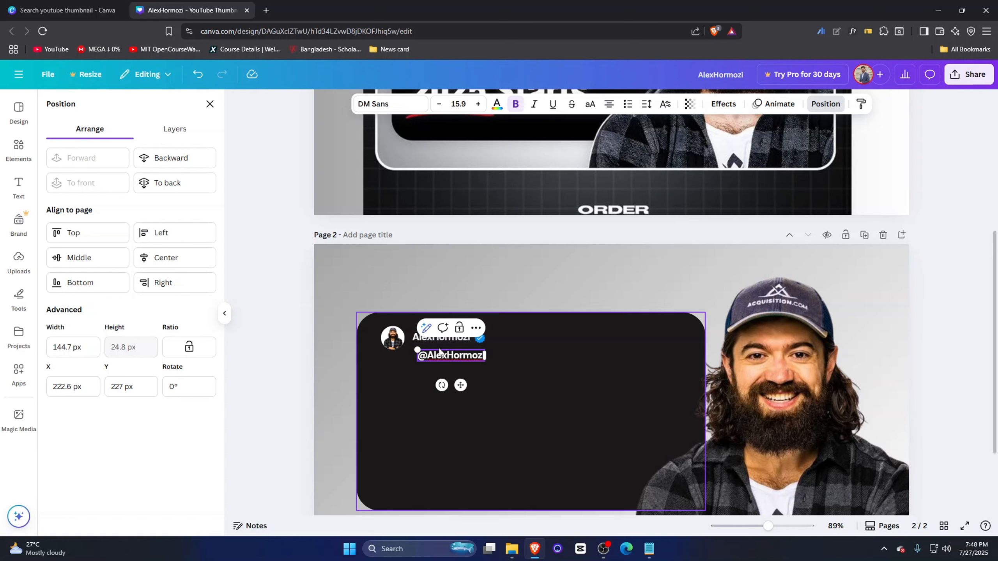
double_click(450, 355)
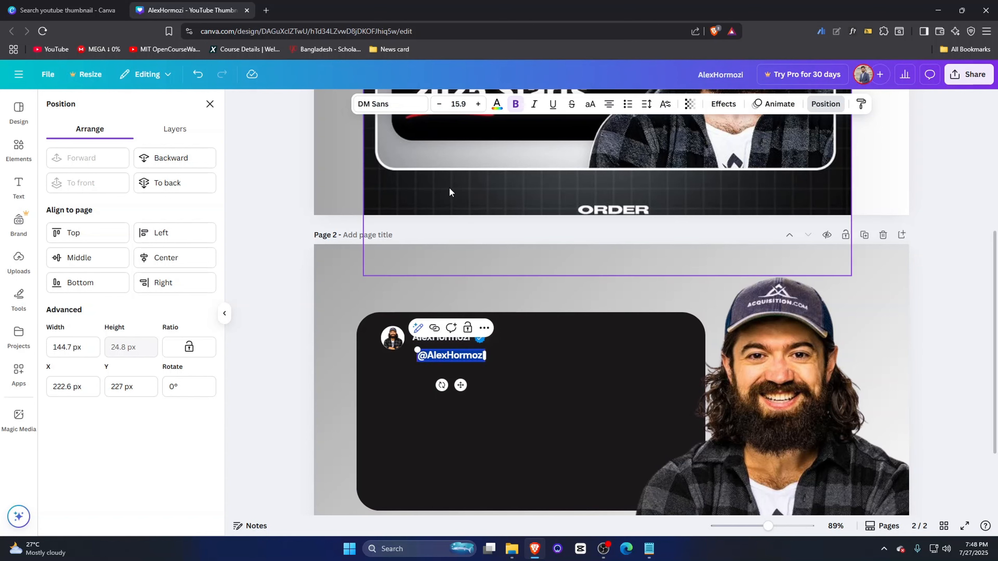
left_click(439, 104)
left_click(439, 104)
left_click(439, 104)
left_click(439, 104)
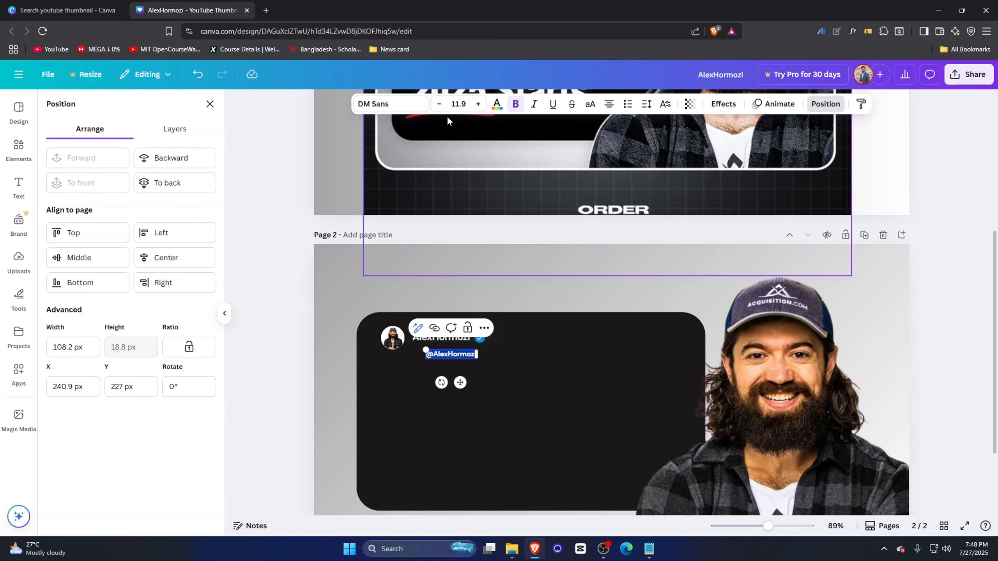
left_click_drag(460, 382, 443, 376)
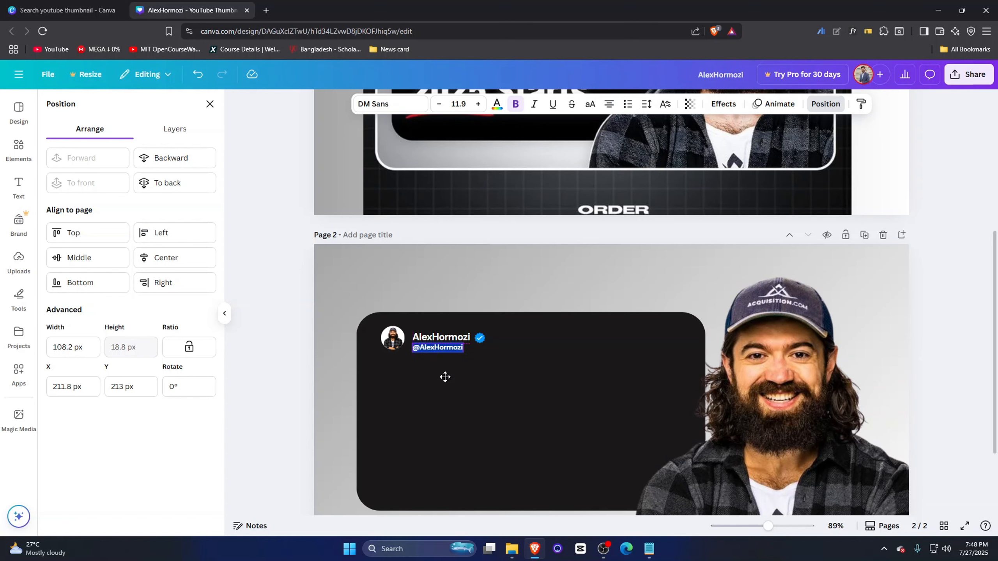
left_click(691, 106)
left_click(695, 147)
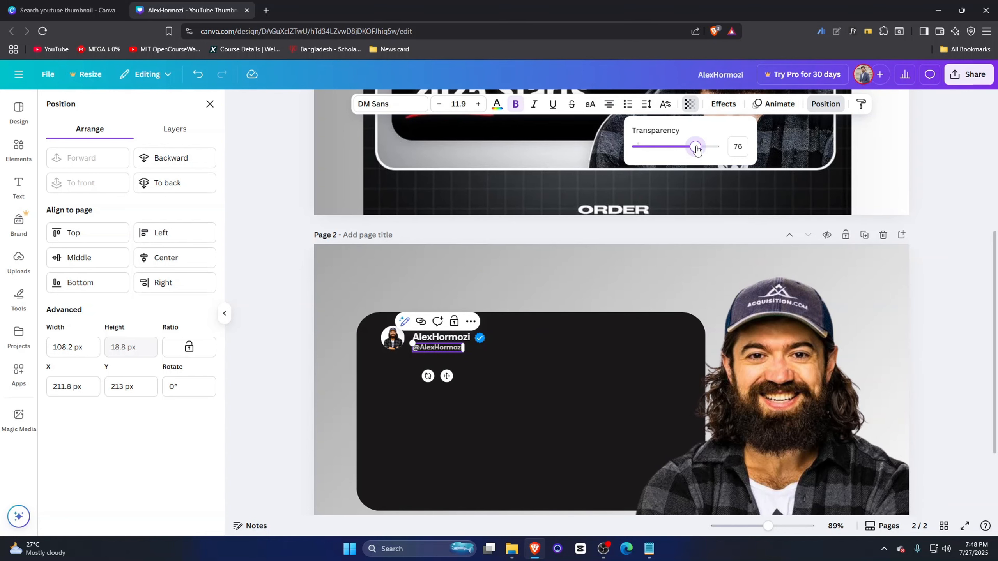
left_click(643, 344)
left_click(536, 350)
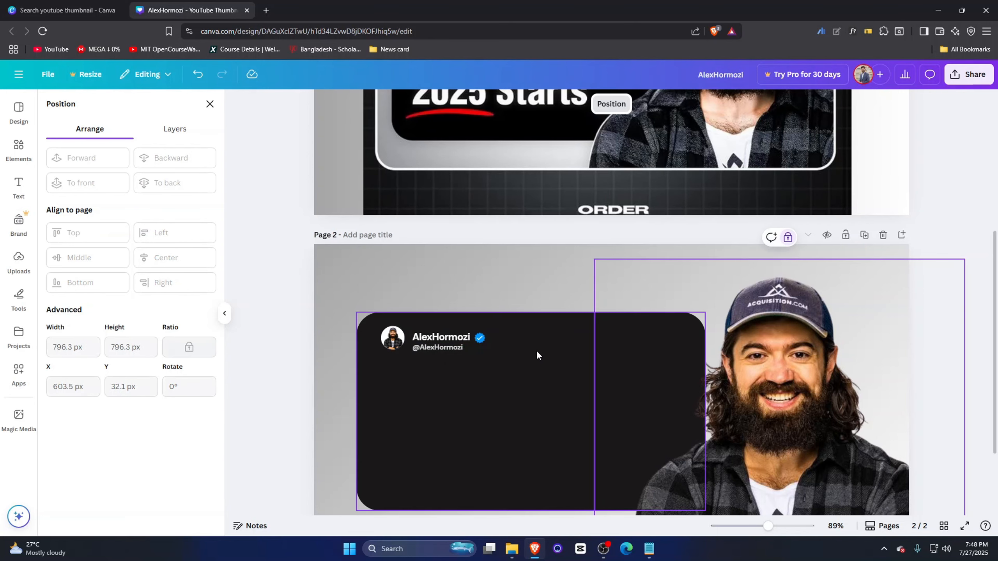
Move the name, handle and verified badge together slightly up and left so they sit centered beside the profile picture
scroll(534, 344, "down", 3)
left_click(480, 235)
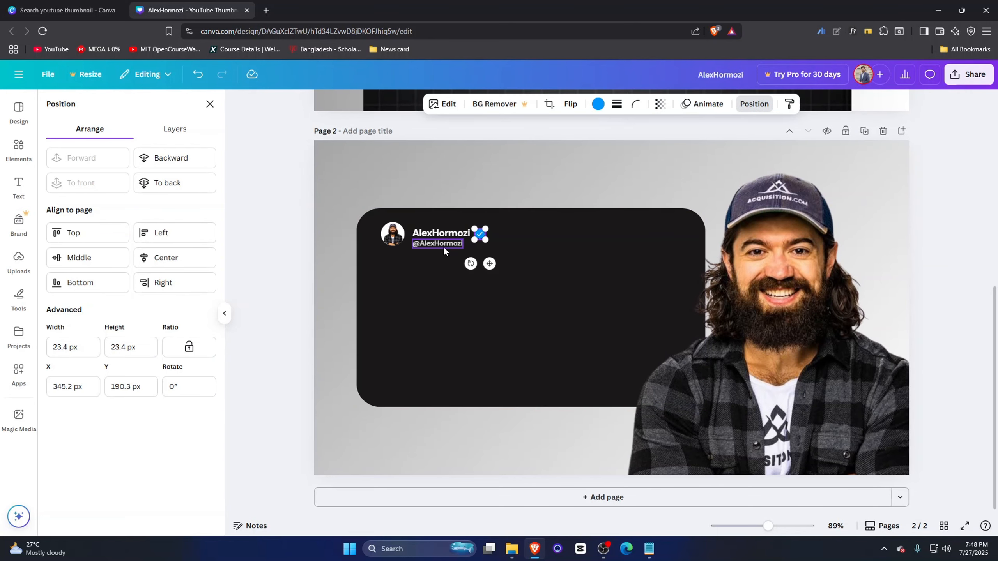
left_click(443, 244, "shift")
left_click(439, 235, "shift")
left_click_drag(458, 272, 453, 269)
left_click(524, 289)
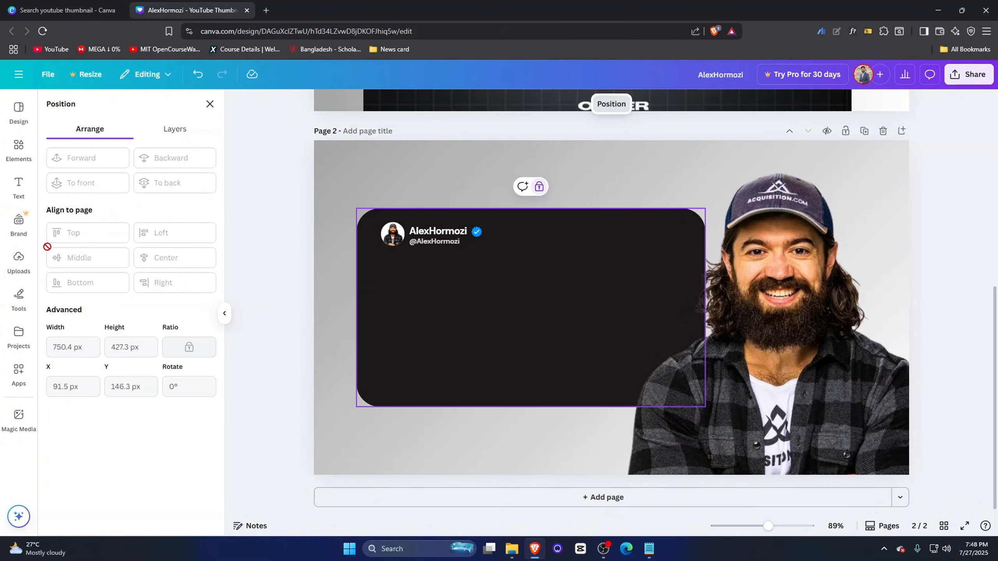
Add a new heading to page 2 and move it into the middle of the dark rounded box
left_click(18, 187)
left_click(105, 244)
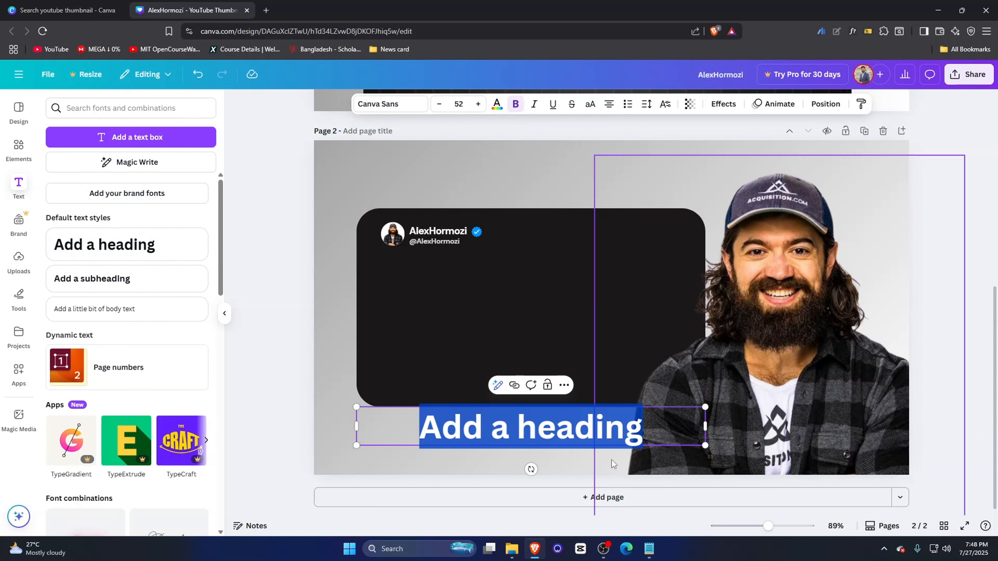
left_click(544, 467)
left_click_drag(561, 429, 550, 294)
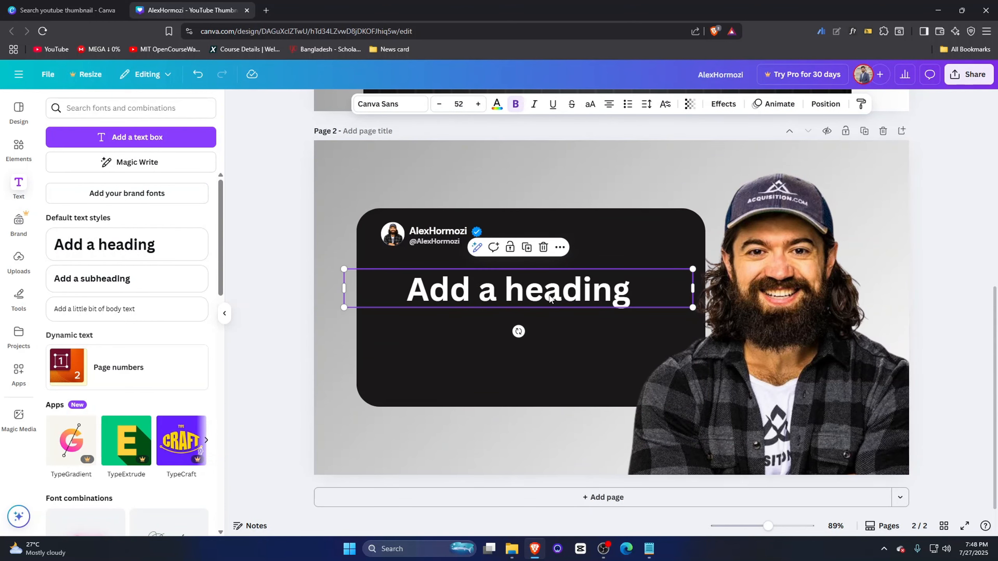
Set the new heading's font to Anton
left_click(375, 104)
scroll(110, 393, "down", 3)
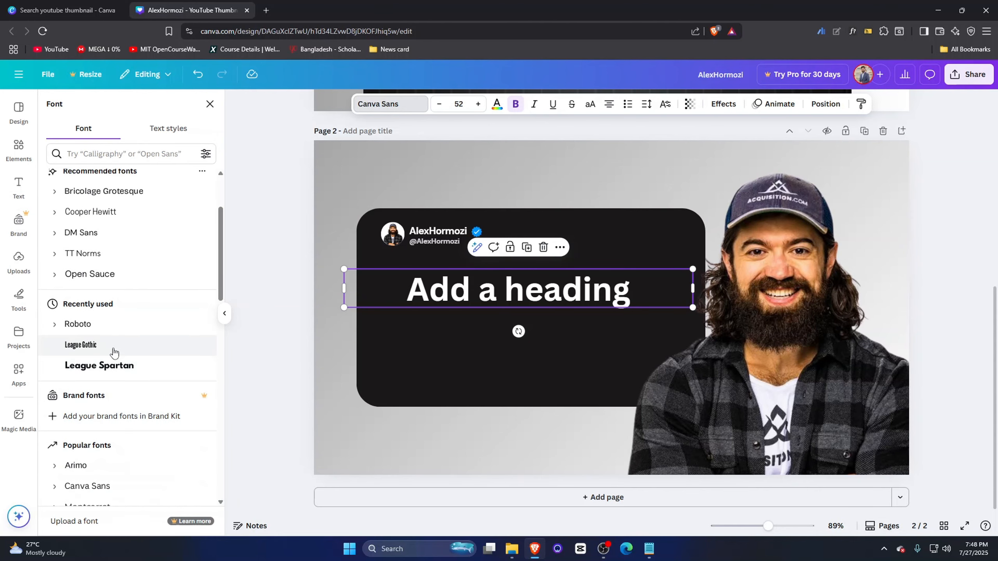
scroll(118, 373, "down", 5)
left_click(129, 403)
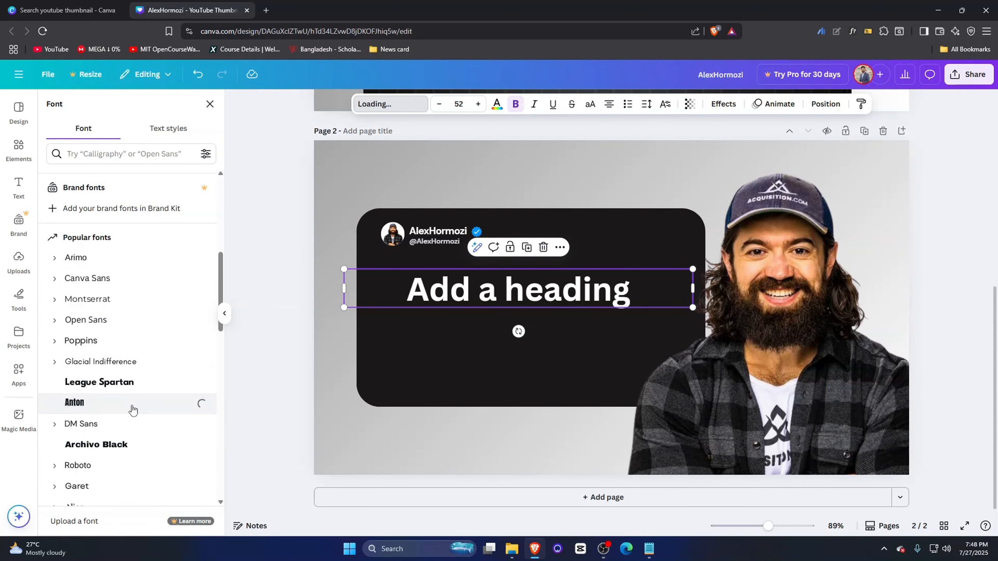
Replace the new heading's placeholder with "Do This Before" on one line and "2026 Starts" on the next
double_click(508, 299)
type("Do")
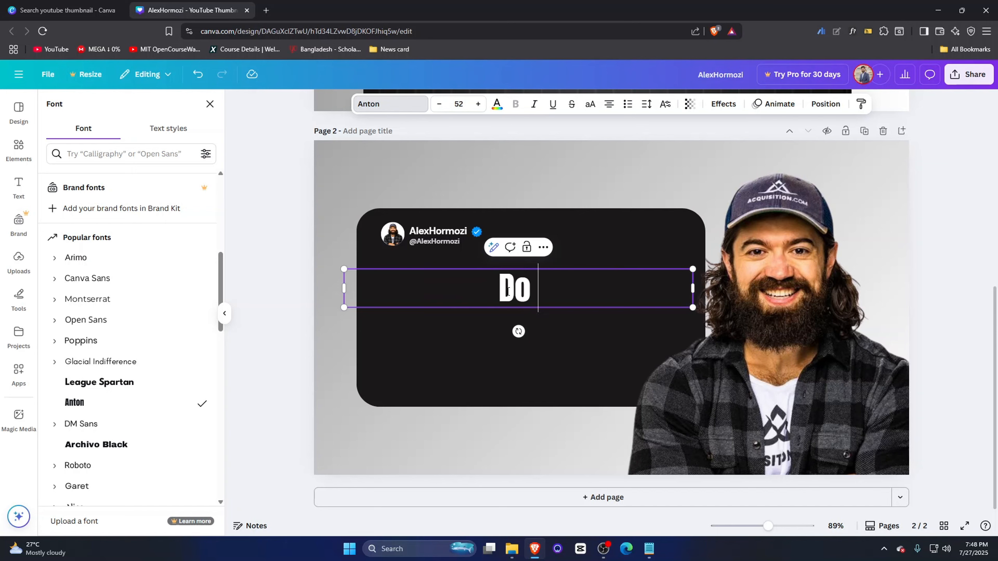
type(" This Before")
key("Return")
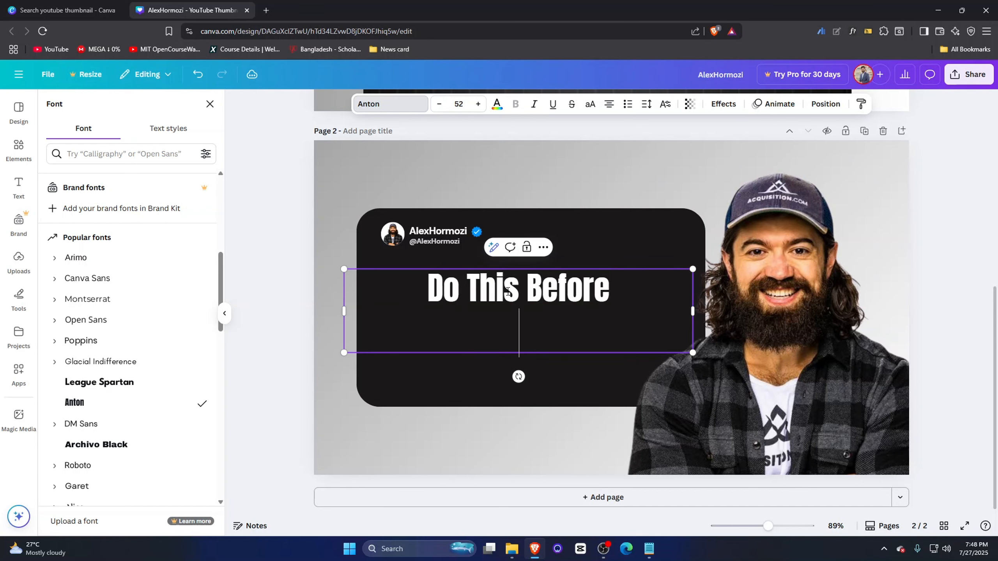
type("2026 Star")
key("BackSpace")
key("BackSpace")
key("BackSpace")
type("T")
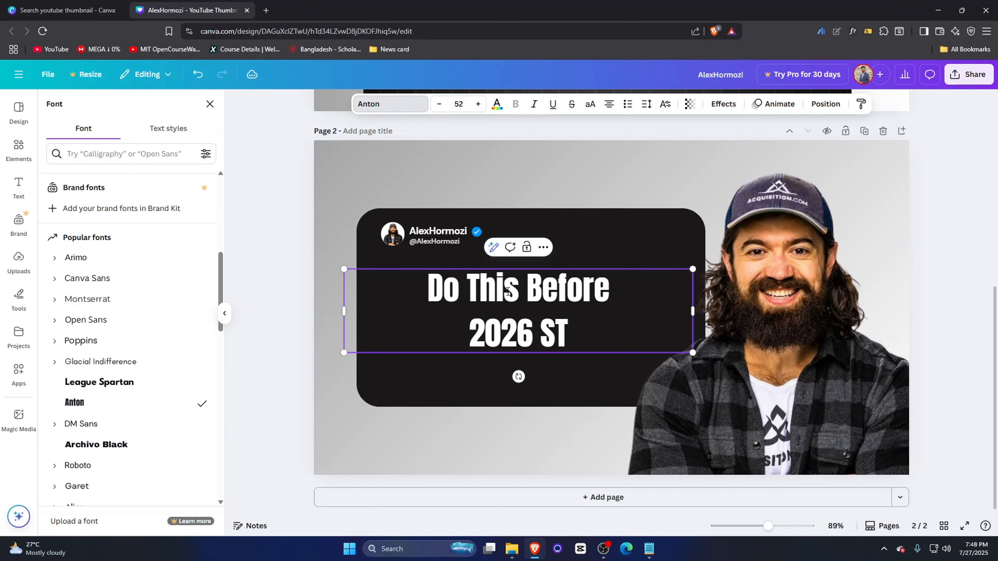
key("BackSpace")
type("tarts")
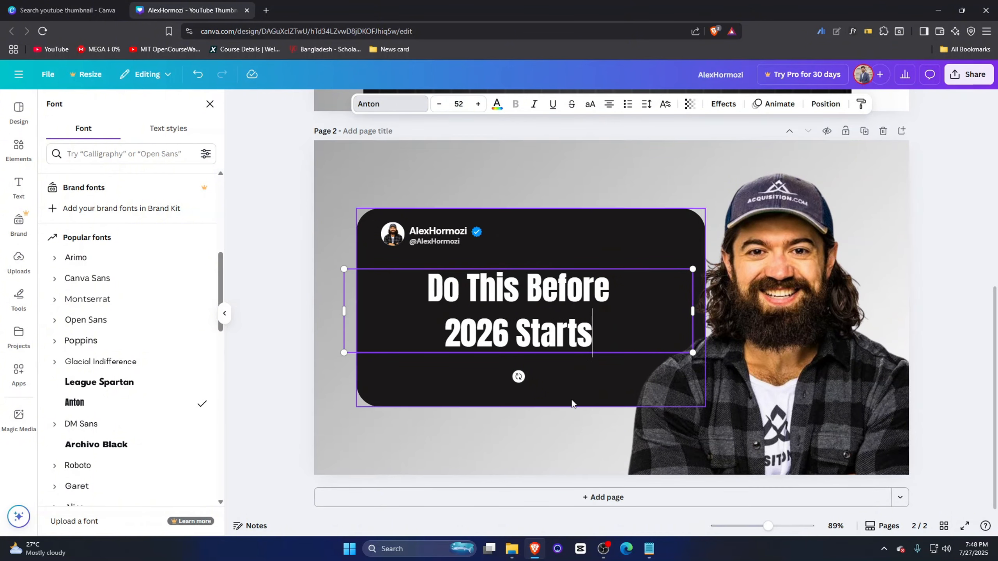
Widen the gaps between the words in both lines of the "Do This Before 2026 Starts" heading with extra spaces
key("Escape")
scroll(528, 412, "up", 5)
scroll(530, 414, "down", 4)
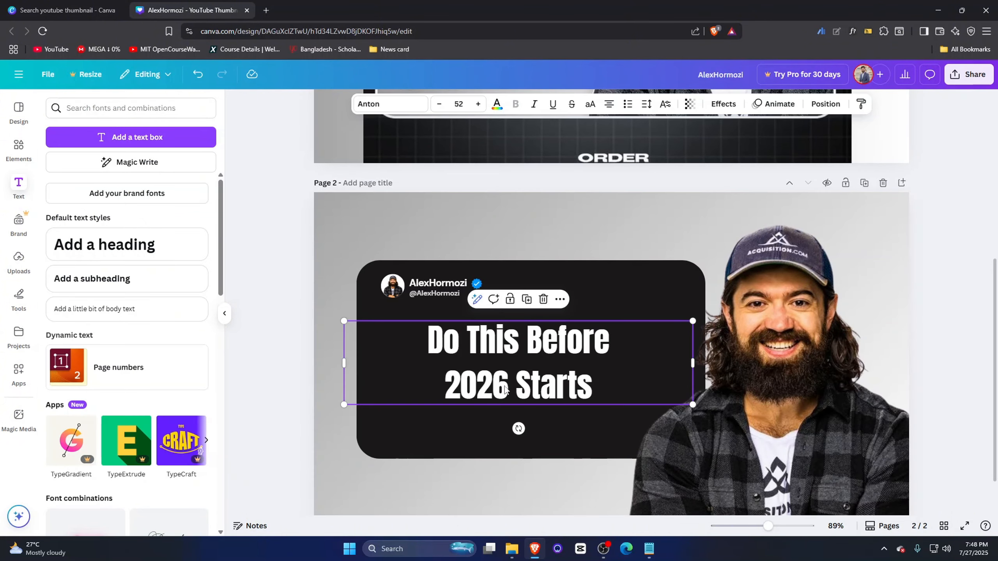
left_click(519, 387)
left_click(462, 342)
left_click(527, 342)
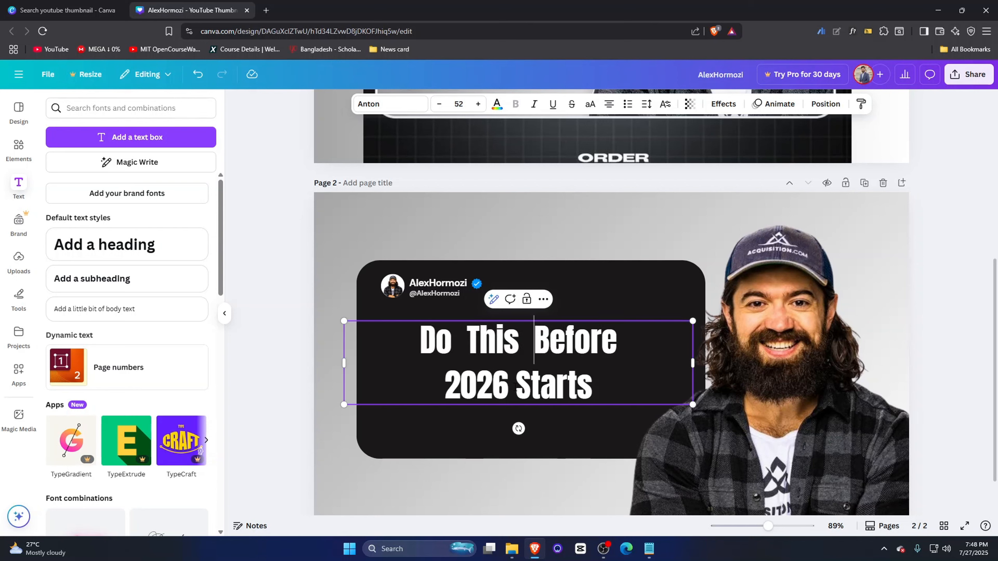
left_click(513, 385)
left_click(491, 423)
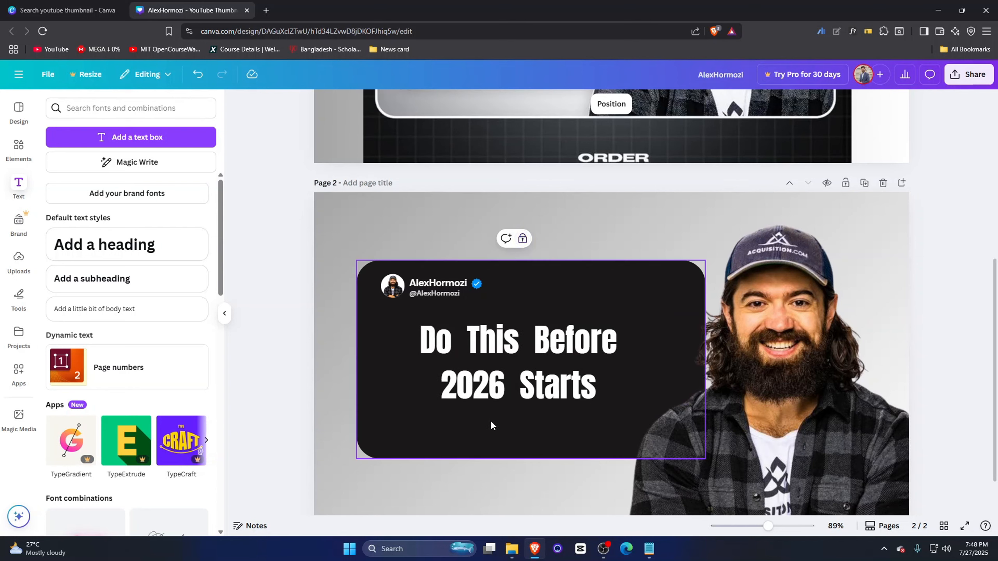
Increase the main heading's letter spacing to about 63
left_click(485, 392)
left_click(647, 105)
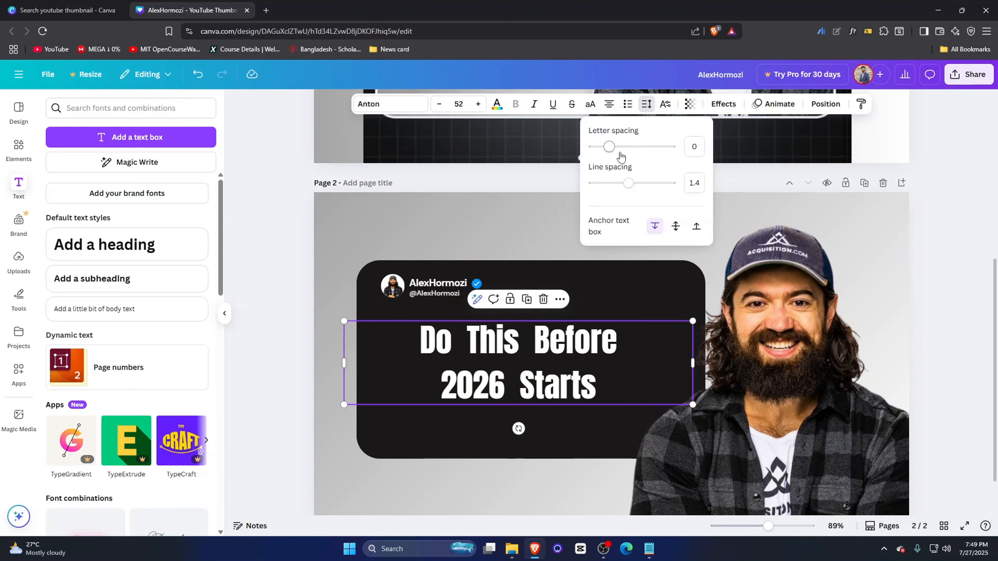
left_click_drag(609, 148, 614, 149)
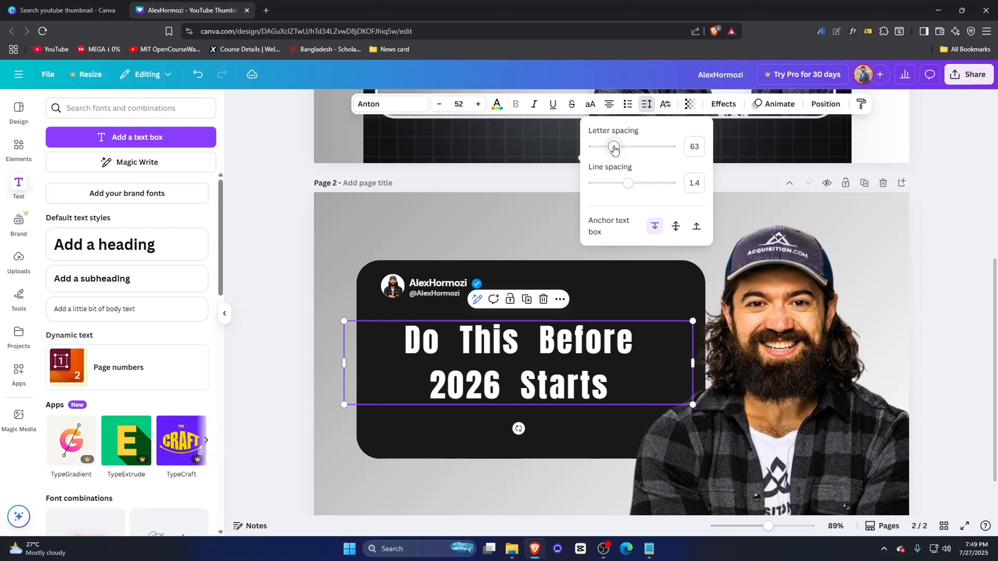
left_click(452, 425)
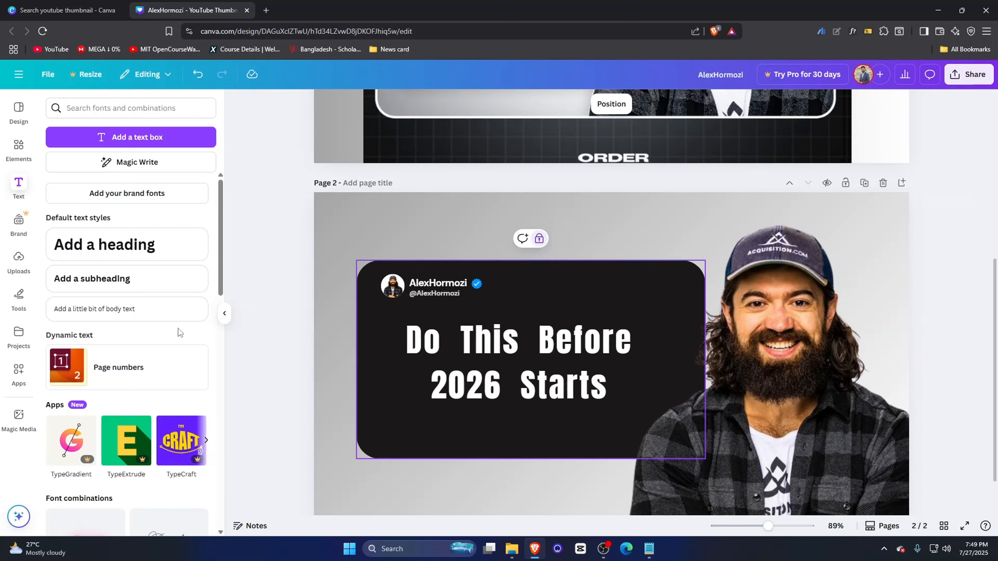
Add the uploaded red curved underline and shrink it to about the width of "2026", placing it beneath that number
left_click(18, 262)
left_click(71, 283)
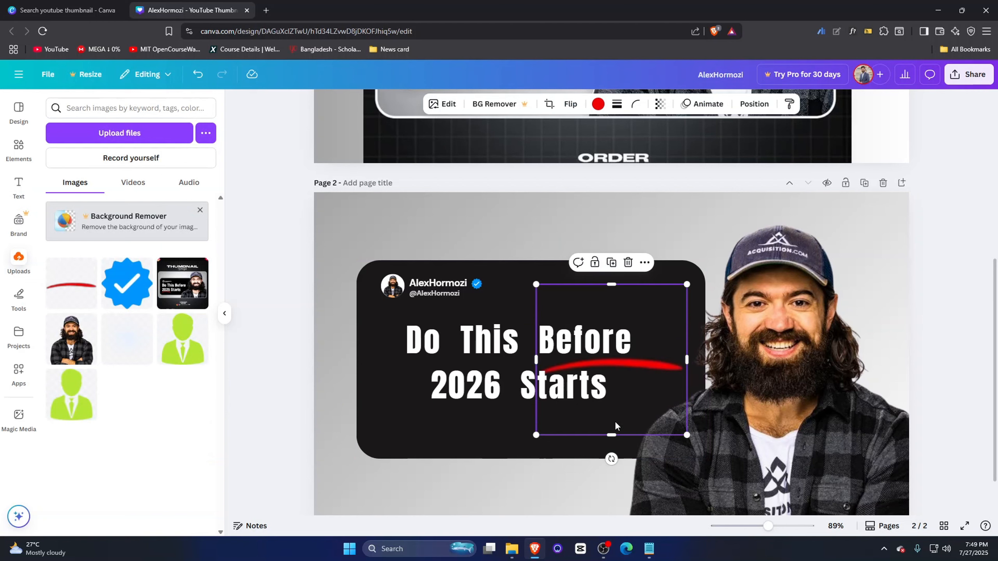
left_click_drag(613, 424, 477, 472)
left_click_drag(551, 483, 473, 432)
left_click_drag(420, 407, 439, 436)
Tilt the red underline a few degrees counter-clockwise and nudge it into place under "2026"
left_click_drag(457, 470, 466, 471)
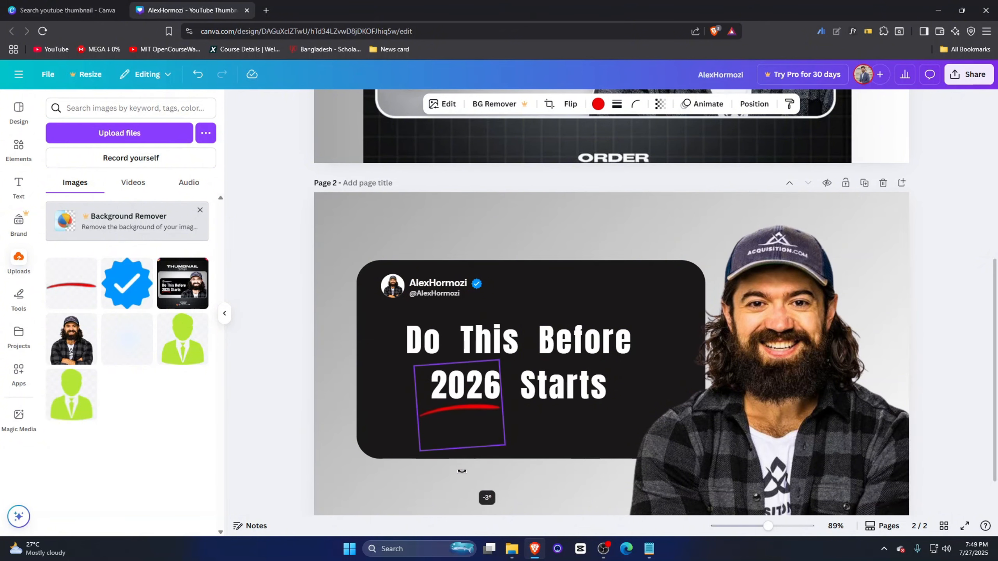
left_click_drag(455, 434, 462, 430)
left_click(536, 426)
Preview the finished page 2 thumbnail in full screen and return to the editor
scroll(552, 421, "down", 1)
left_click(497, 434)
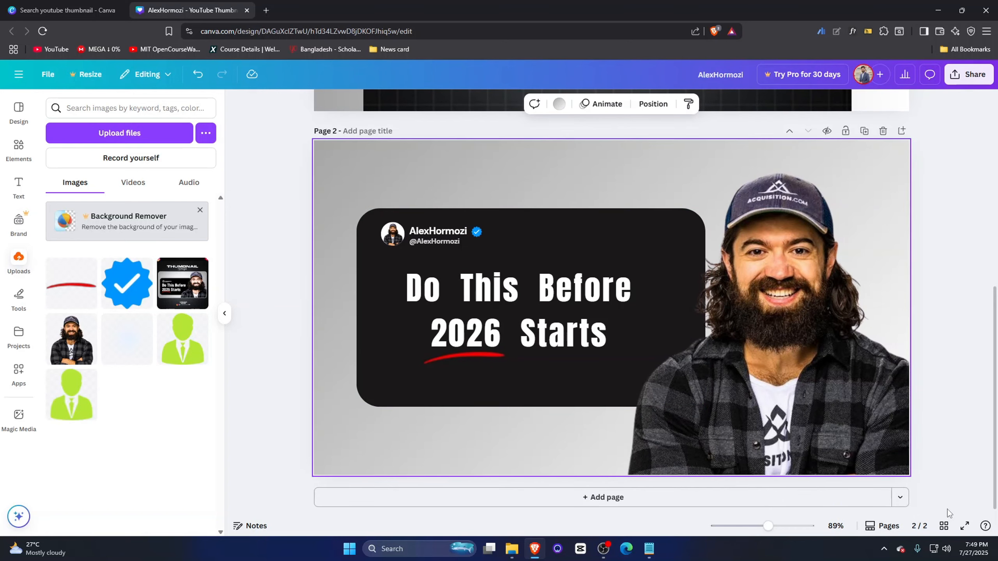
left_click(965, 526)
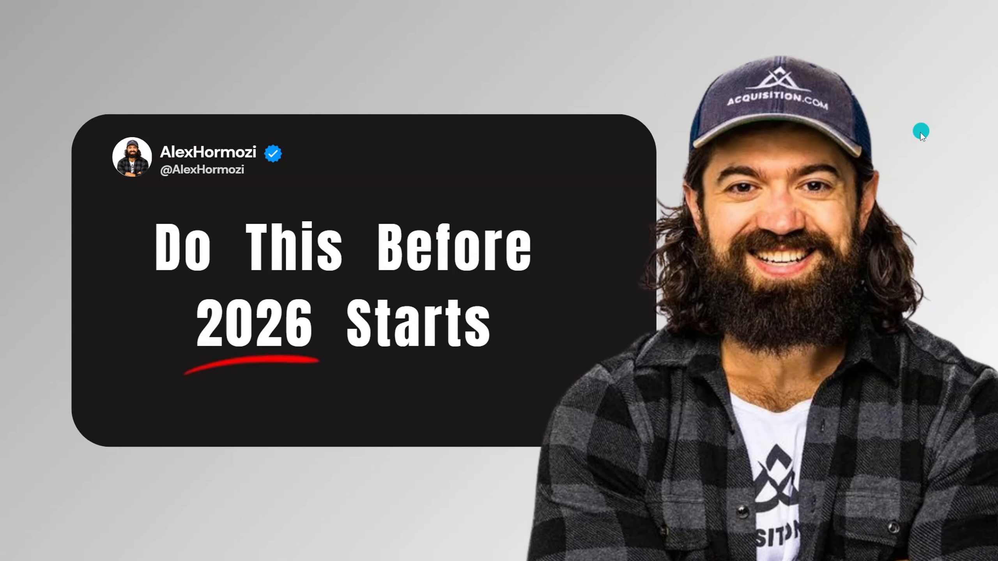
key("Escape")
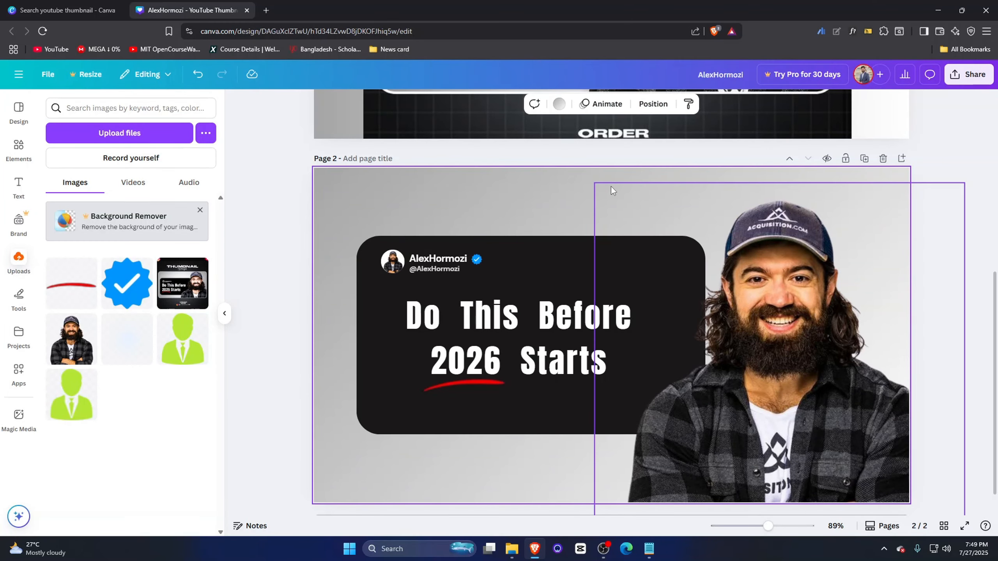
Download only page 2 as a PNG named AlexHormozi to the Downloads folder and open the saved image
left_click(961, 81)
left_click(809, 289)
left_click(816, 291)
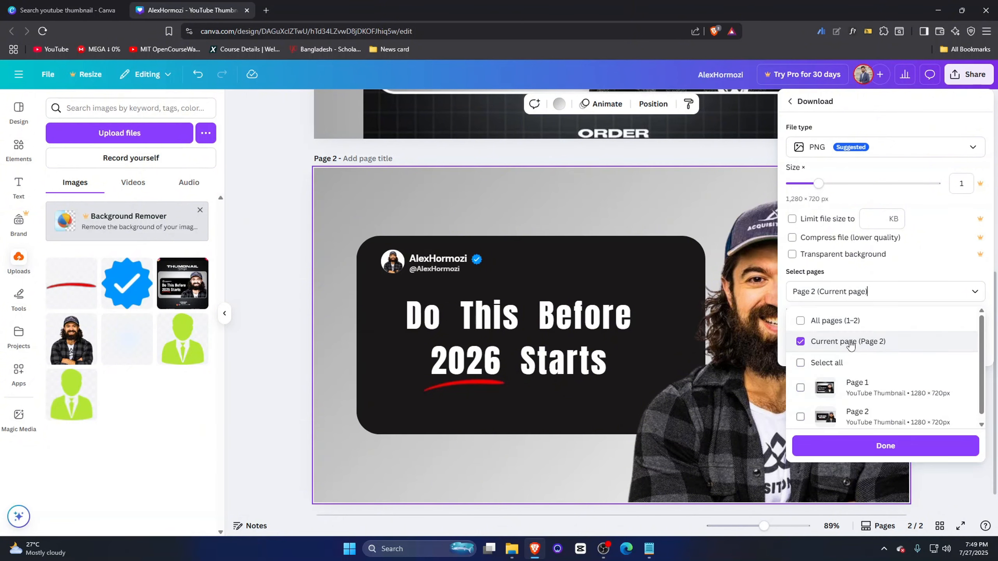
left_click(884, 446)
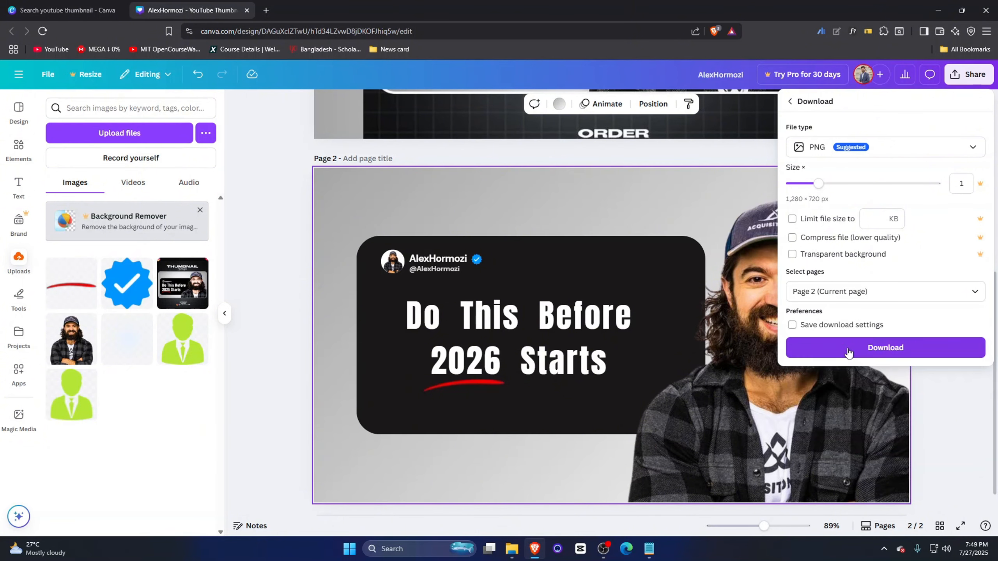
left_click(849, 352)
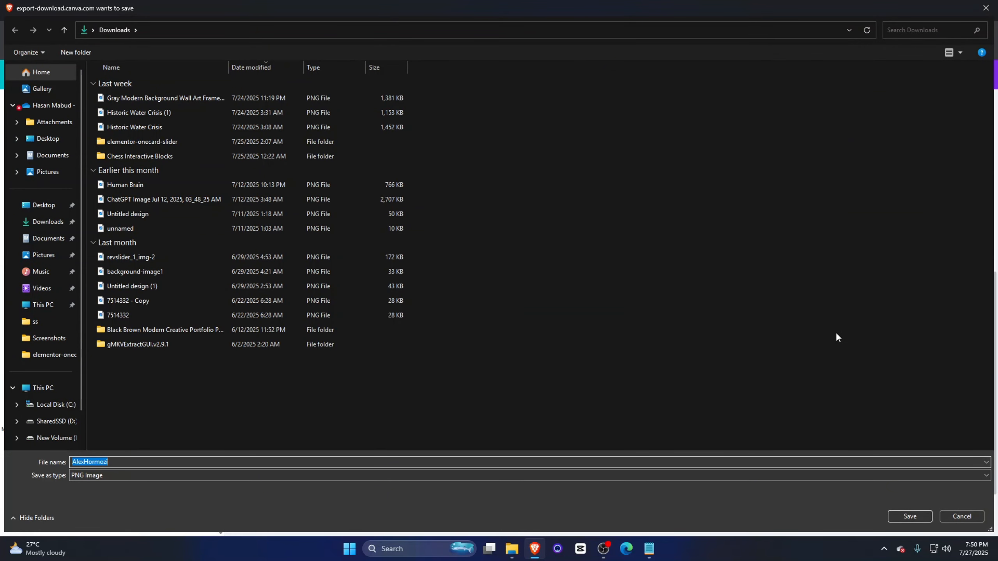
key("Return")
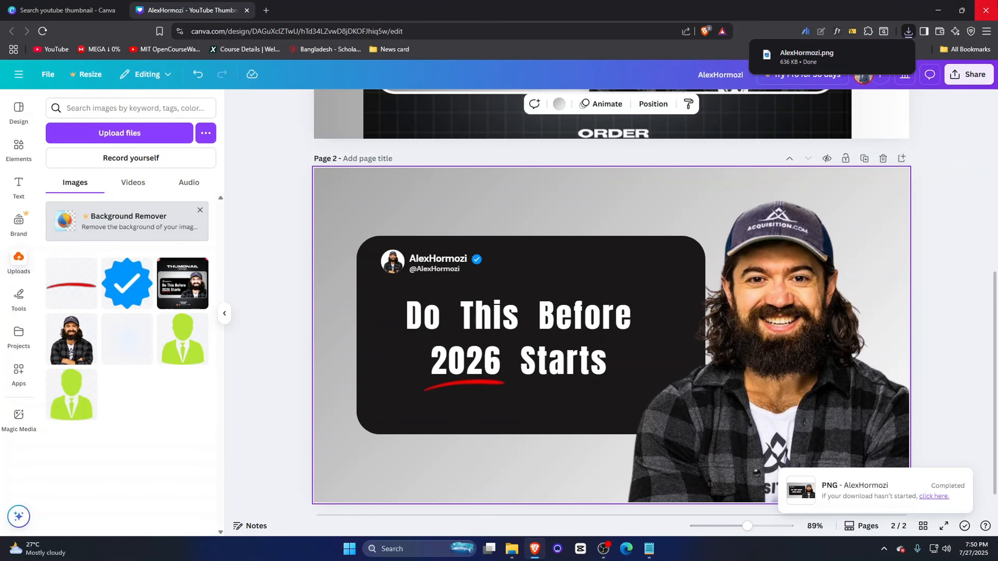
left_click(817, 58)
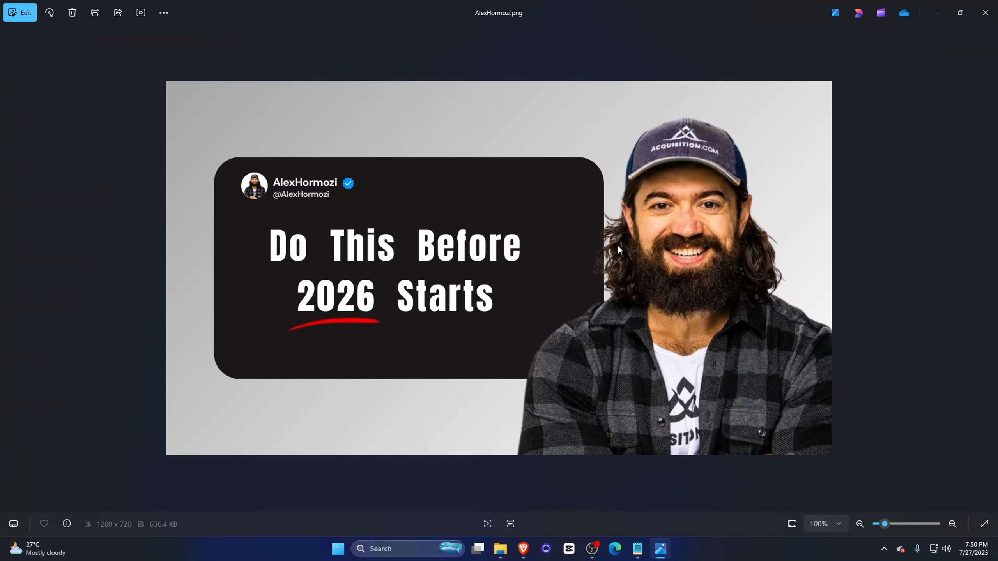